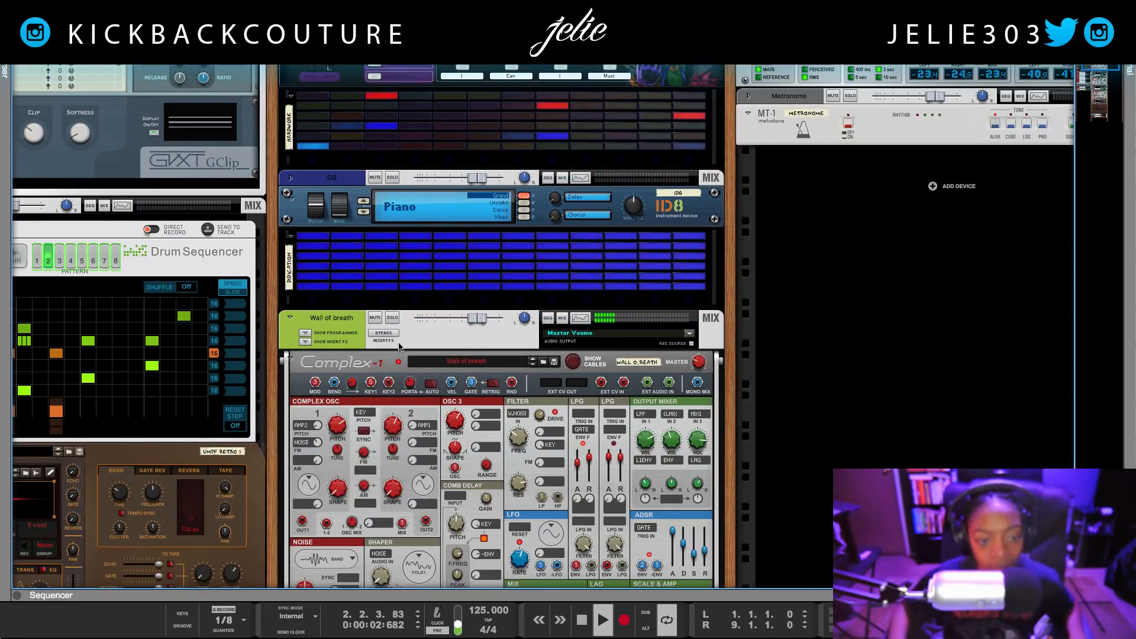
- Solo the Wall of breath channel and bring its whole Complex-1 synth into view
{"action": "left_click", "coordinate": [392, 317]}
{"action": "scroll", "coordinate": [337, 342], "scroll_direction": "down", "scroll_amount": 1}
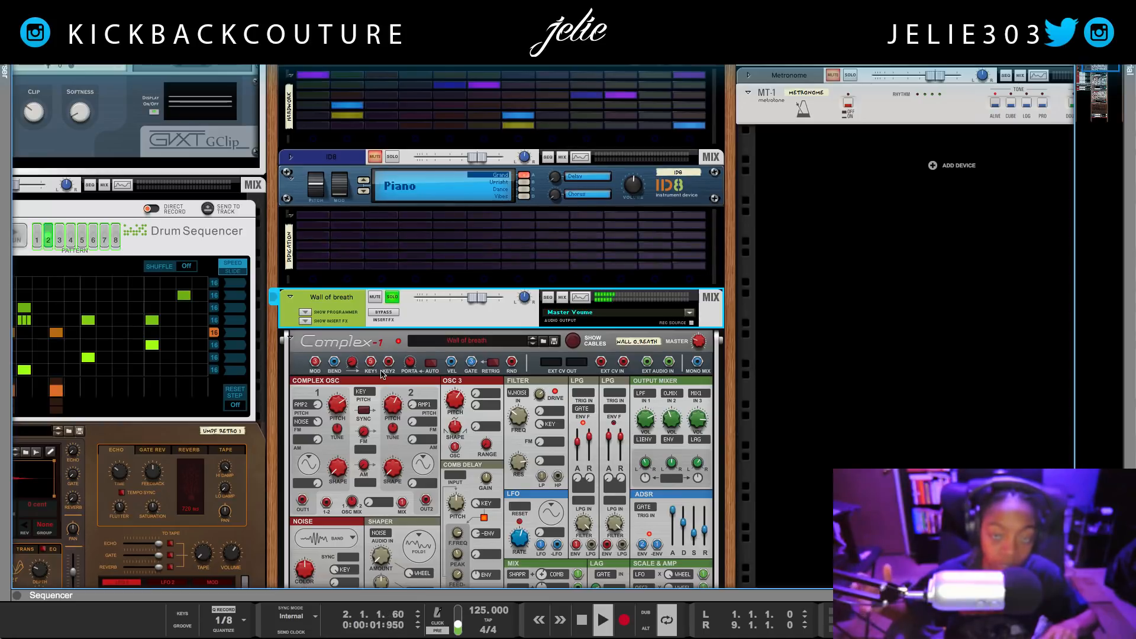
{"action": "scroll", "coordinate": [423, 287], "scroll_direction": "down", "scroll_amount": 3}
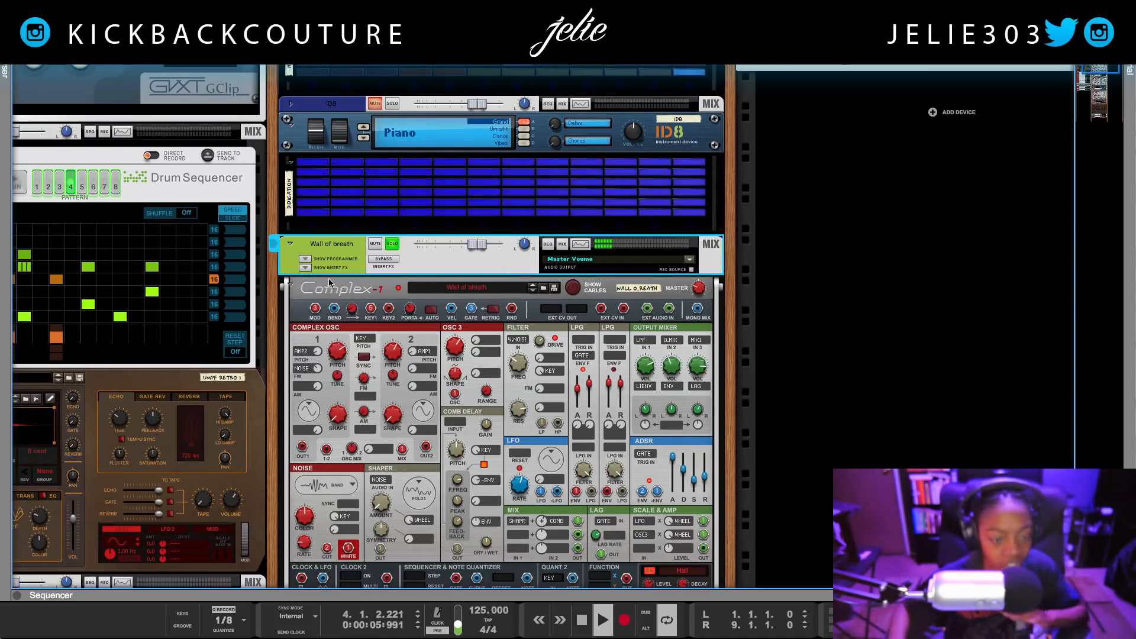
{"action": "scroll", "coordinate": [325, 309], "scroll_direction": "down", "scroll_amount": 3}
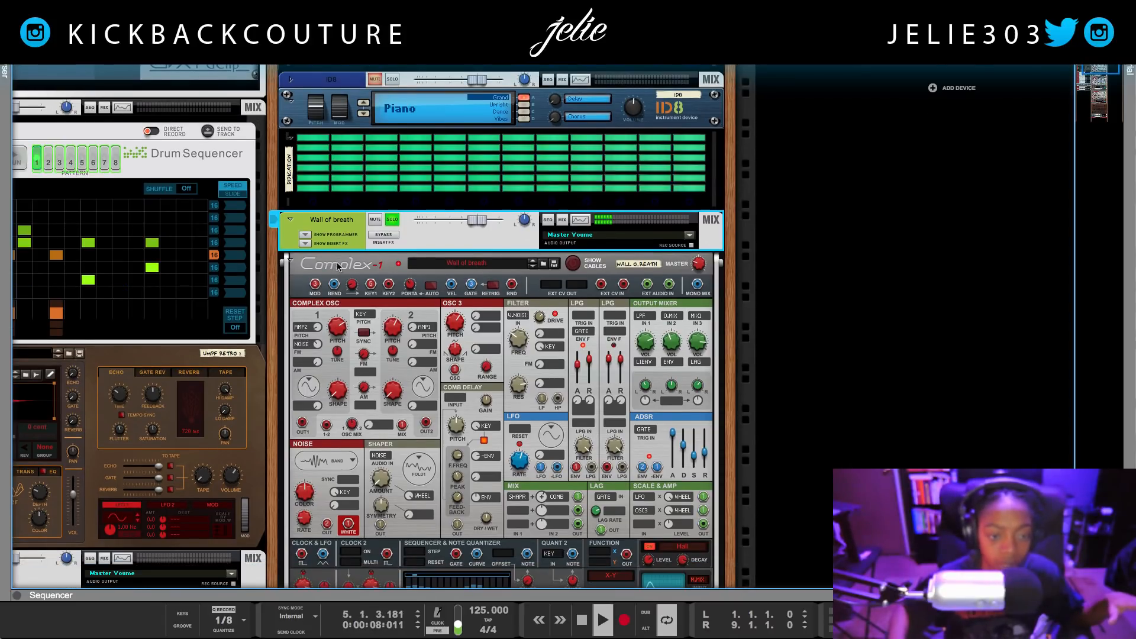
{"action": "scroll", "coordinate": [414, 307], "scroll_direction": "down", "scroll_amount": 3}
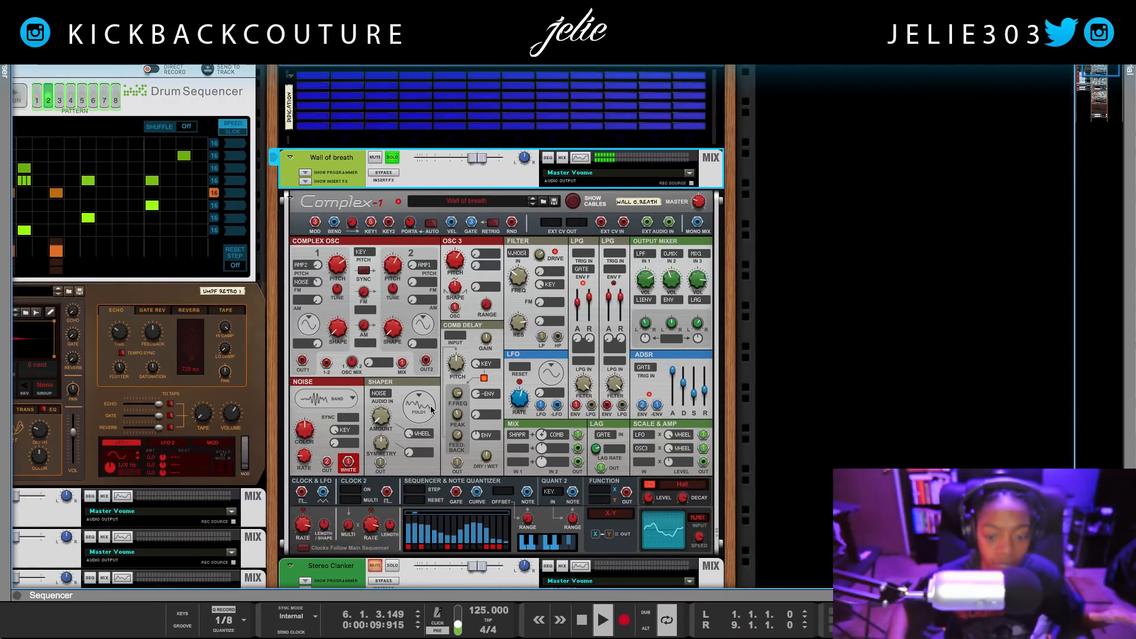
- Examine the Wall of breath Complex-1 panel with its patch cables shown and hidden
{"action": "left_click", "coordinate": [572, 202]}
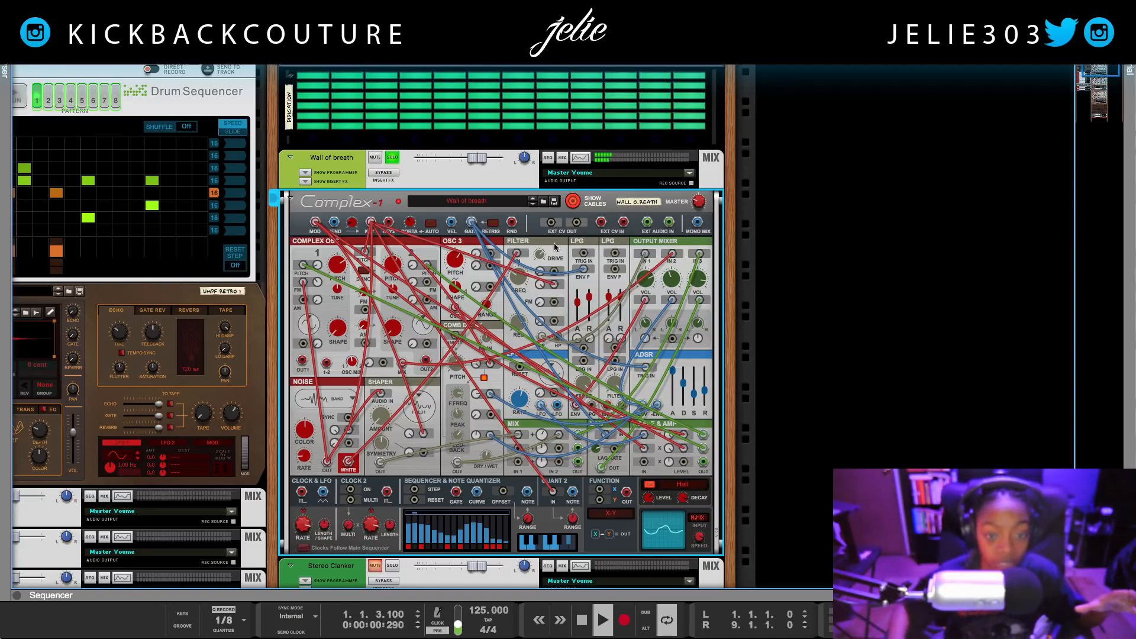
{"action": "left_click", "coordinate": [574, 202]}
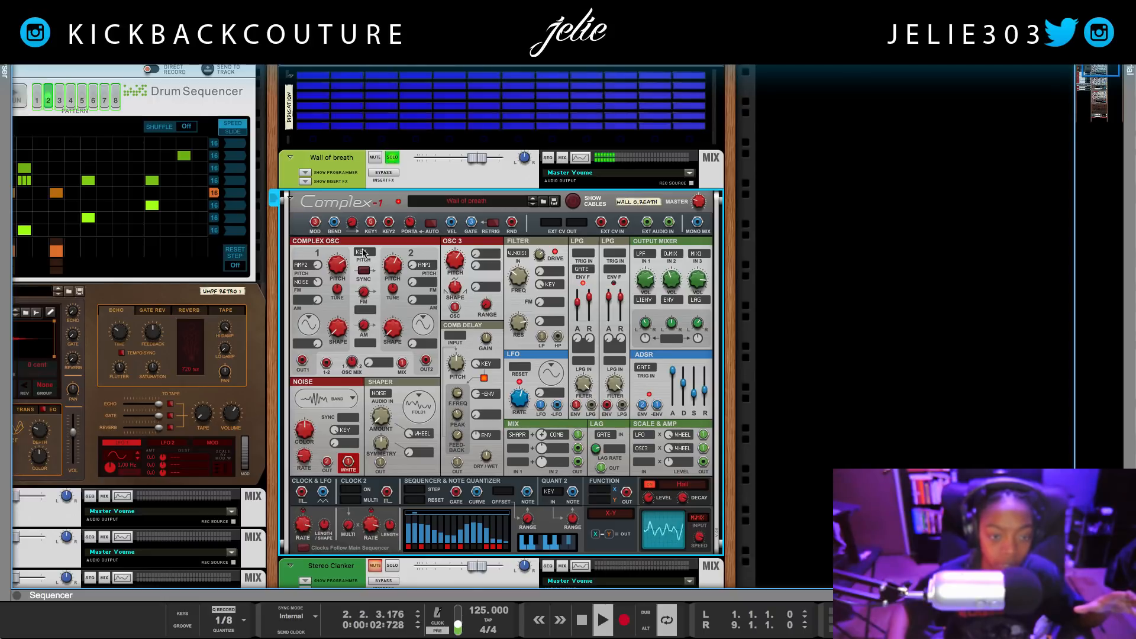
{"action": "left_click", "coordinate": [568, 206]}
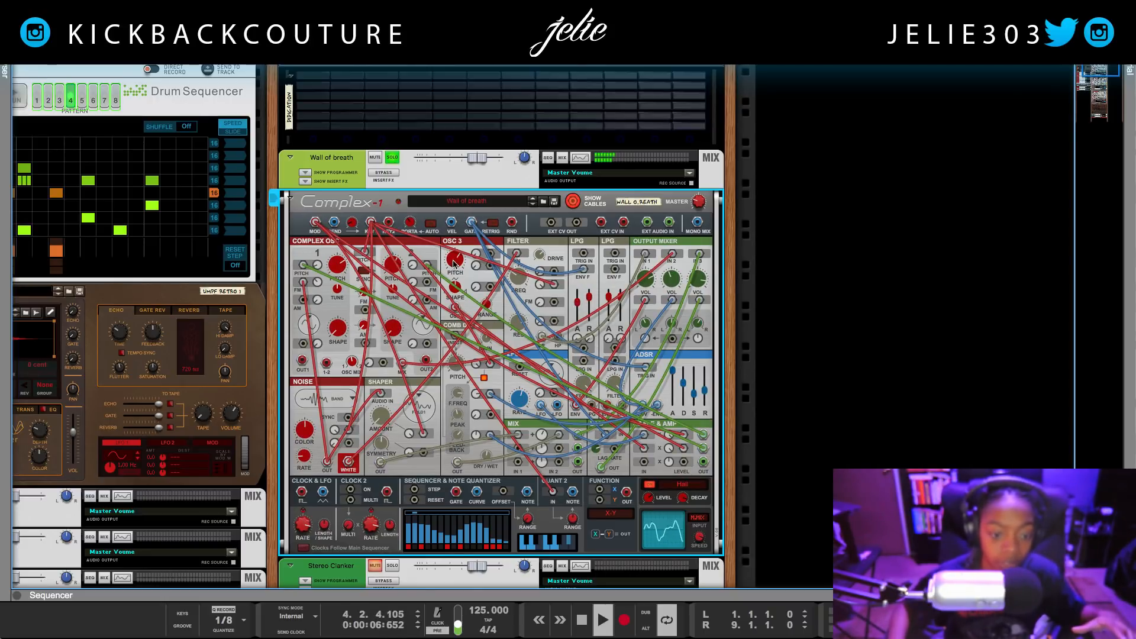
- Examine the rear connections of the Wall of breath Complex-1, return to the rack front and hide its patch cables
{"action": "key", "text": "Tab"}
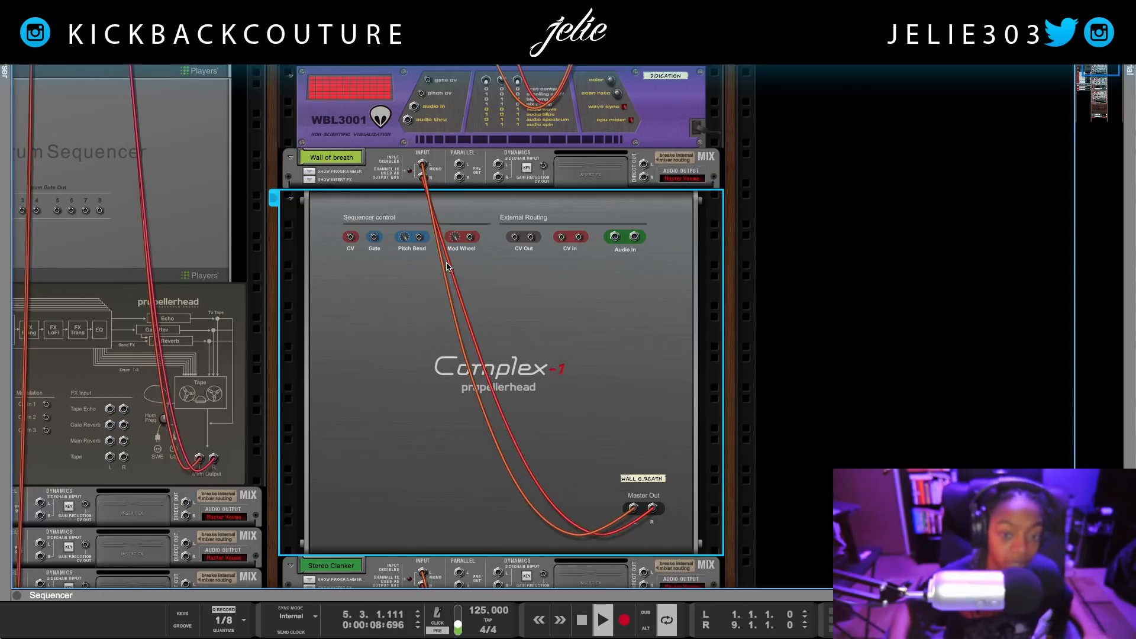
{"action": "key", "text": "Tab"}
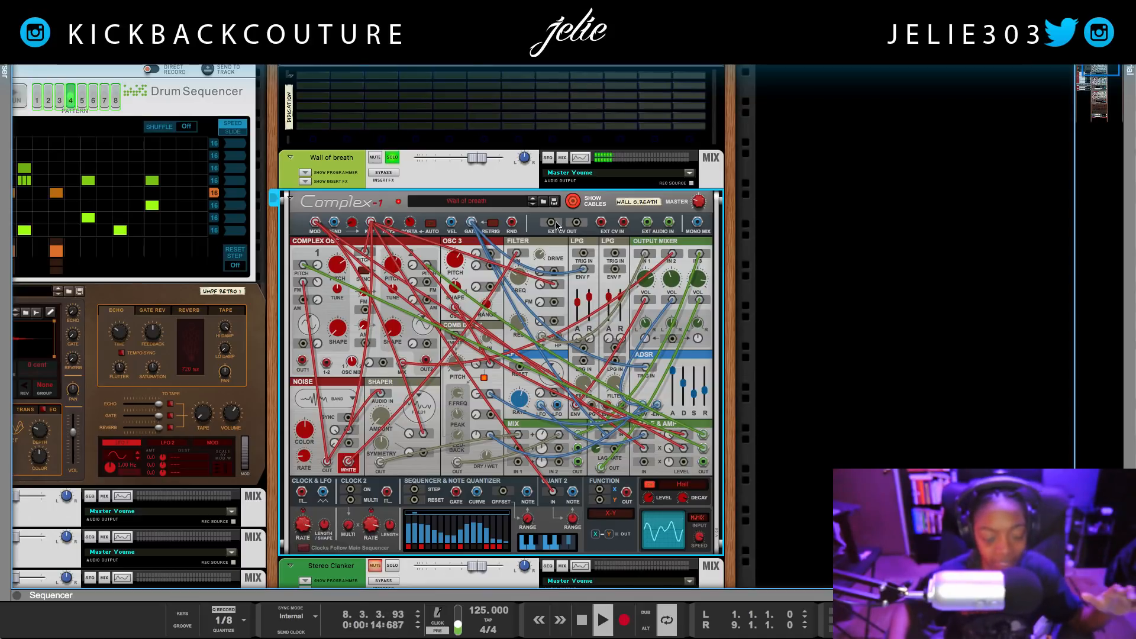
{"action": "key", "text": "Tab"}
{"action": "scroll", "coordinate": [553, 236], "scroll_direction": "down", "scroll_amount": 6}
{"action": "scroll", "coordinate": [550, 249], "scroll_direction": "up", "scroll_amount": 4}
{"action": "key", "text": "Tab"}
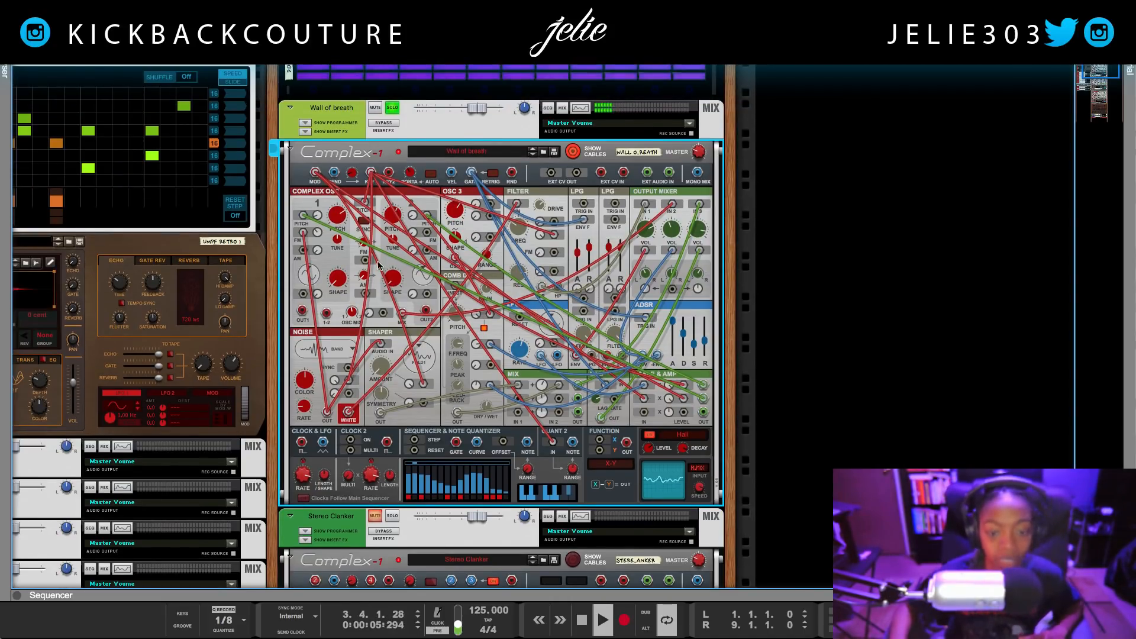
{"action": "left_click", "coordinate": [572, 152]}
- Solo the Stereo Clanker channel and look over its Complex-1 patch
{"action": "scroll", "coordinate": [564, 168], "scroll_direction": "down", "scroll_amount": 4}
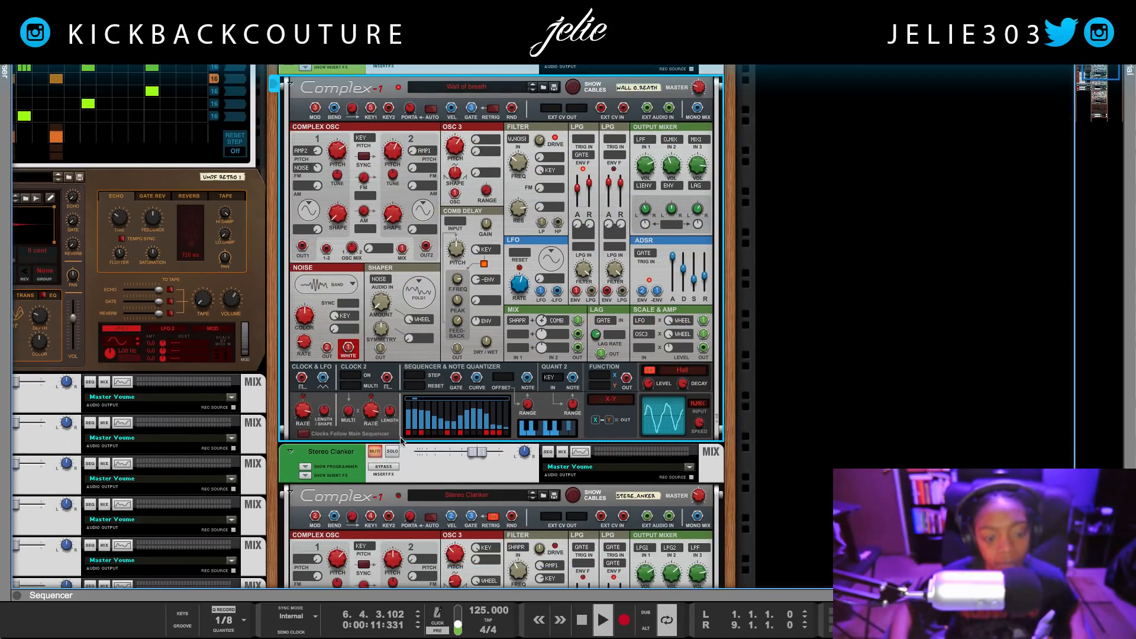
{"action": "left_click", "coordinate": [393, 450]}
{"action": "scroll", "coordinate": [390, 447], "scroll_direction": "down", "scroll_amount": 8}
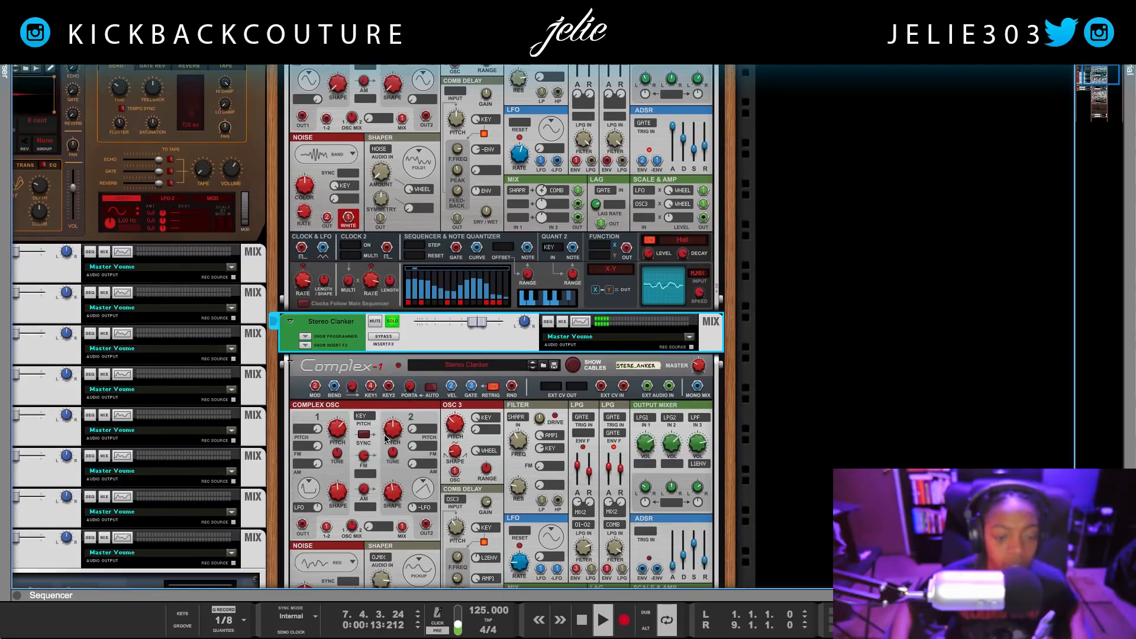
{"action": "scroll", "coordinate": [379, 416], "scroll_direction": "down", "scroll_amount": 1}
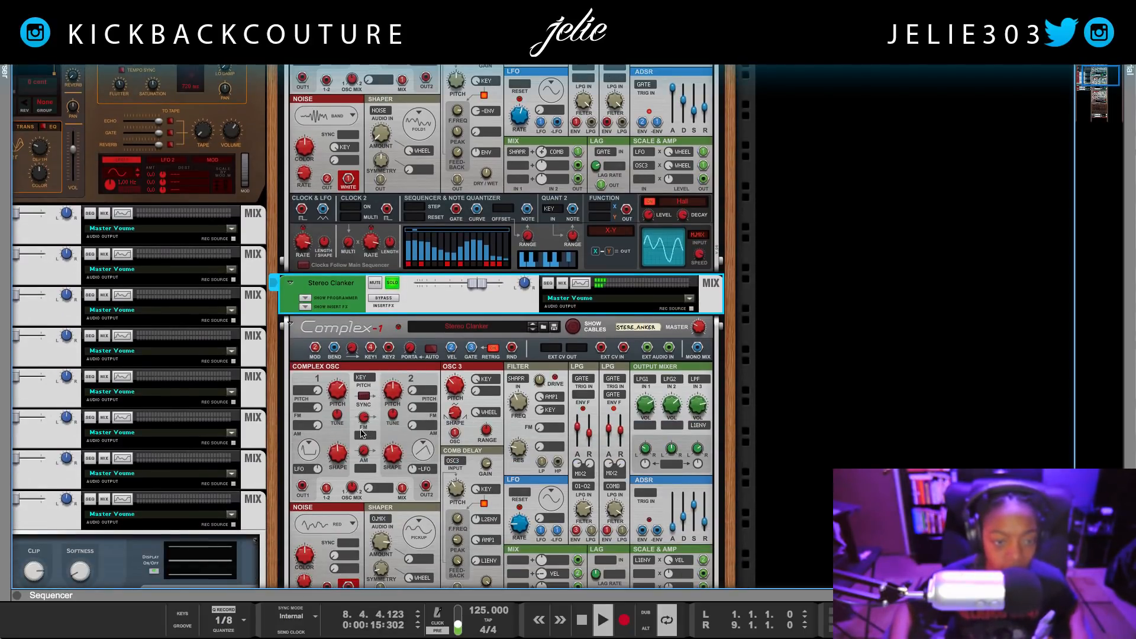
{"action": "scroll", "coordinate": [364, 426], "scroll_direction": "up", "scroll_amount": 12}
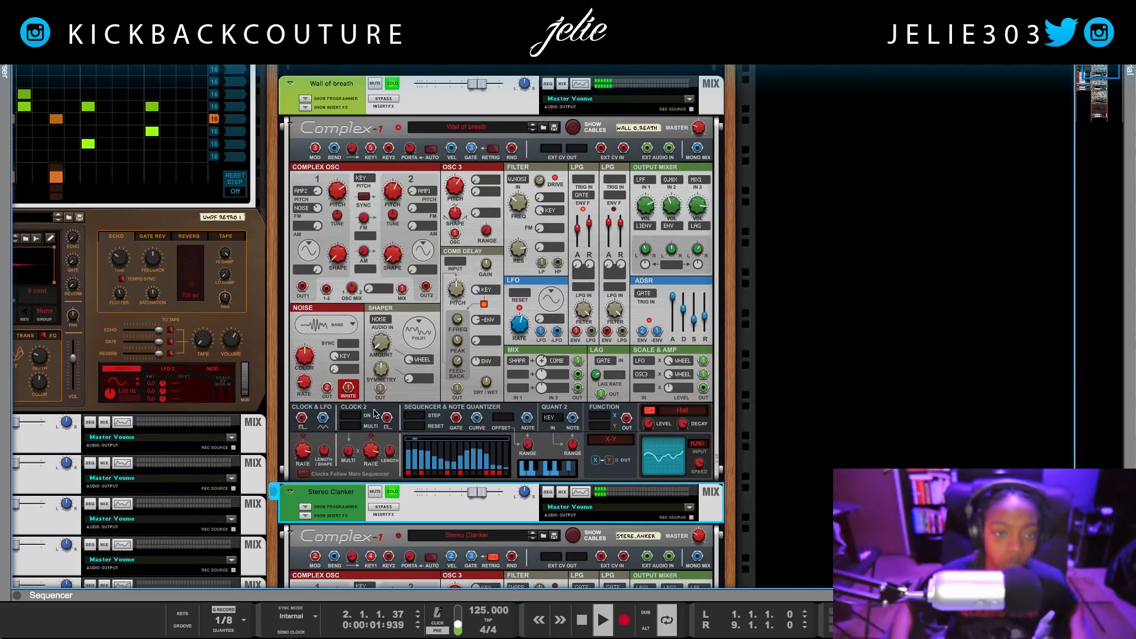
{"action": "scroll", "coordinate": [374, 379], "scroll_direction": "down", "scroll_amount": 20}
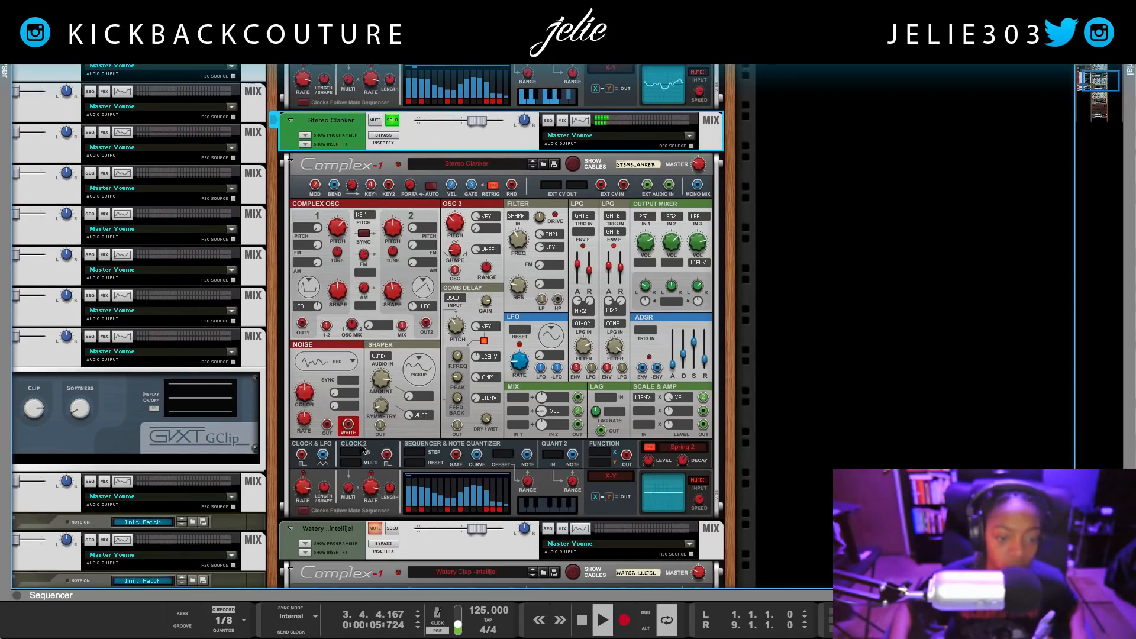
{"action": "scroll", "coordinate": [376, 458], "scroll_direction": "down", "scroll_amount": 1}
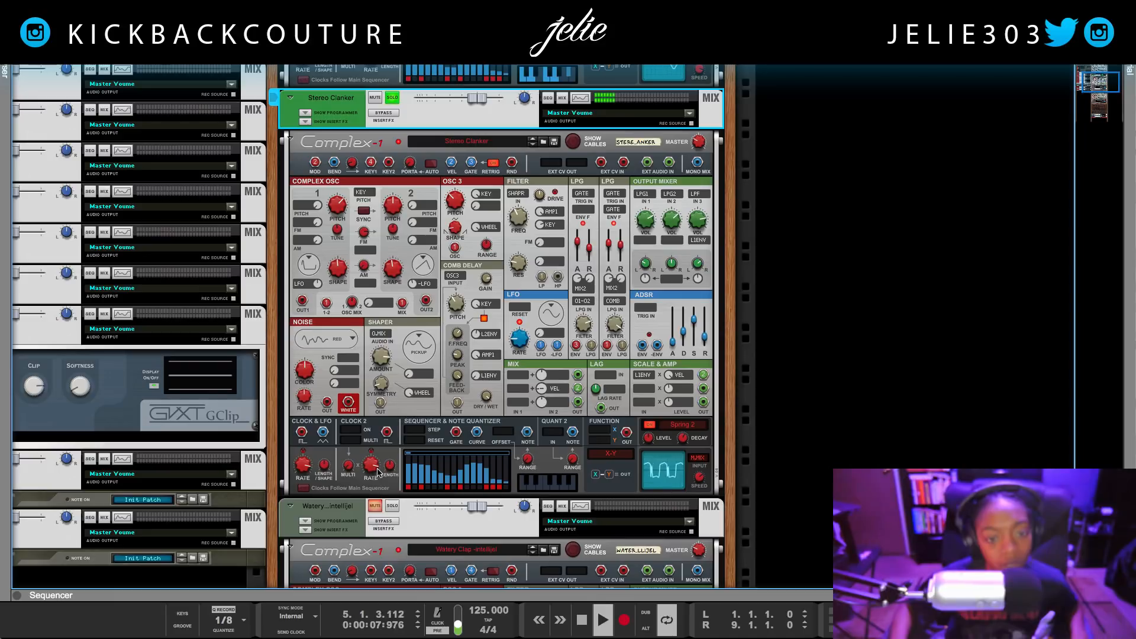
- Solo the Watery Clap -intellijel channel, check its full name and look over its Complex-1 patch
{"action": "left_click", "coordinate": [390, 507]}
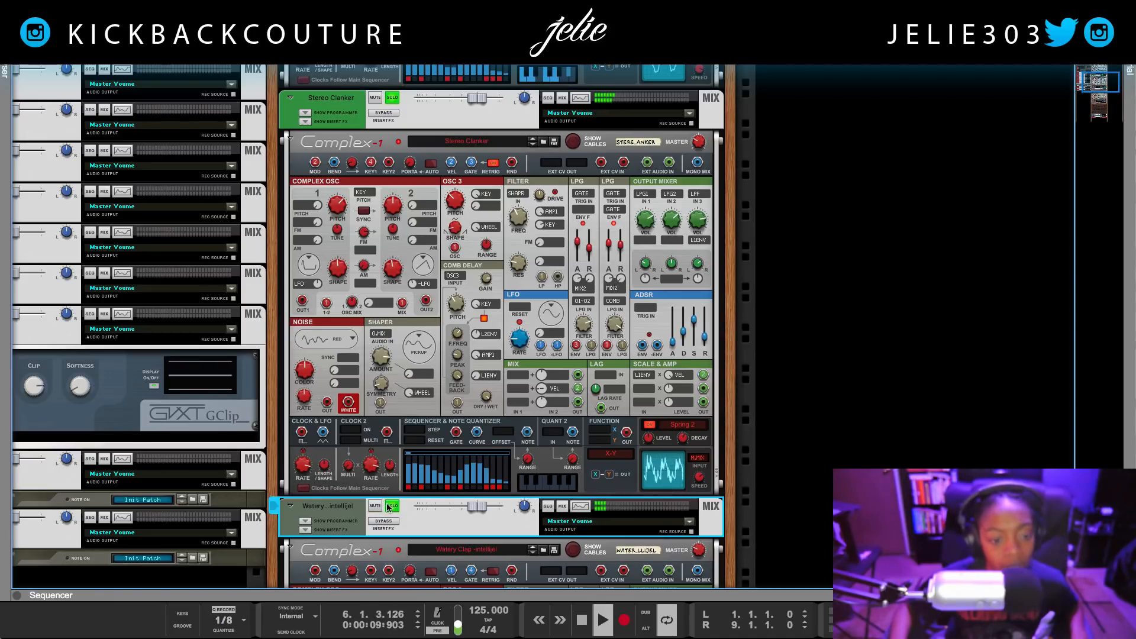
{"action": "scroll", "coordinate": [364, 509], "scroll_direction": "down", "scroll_amount": 1}
{"action": "double_click", "coordinate": [336, 492]}
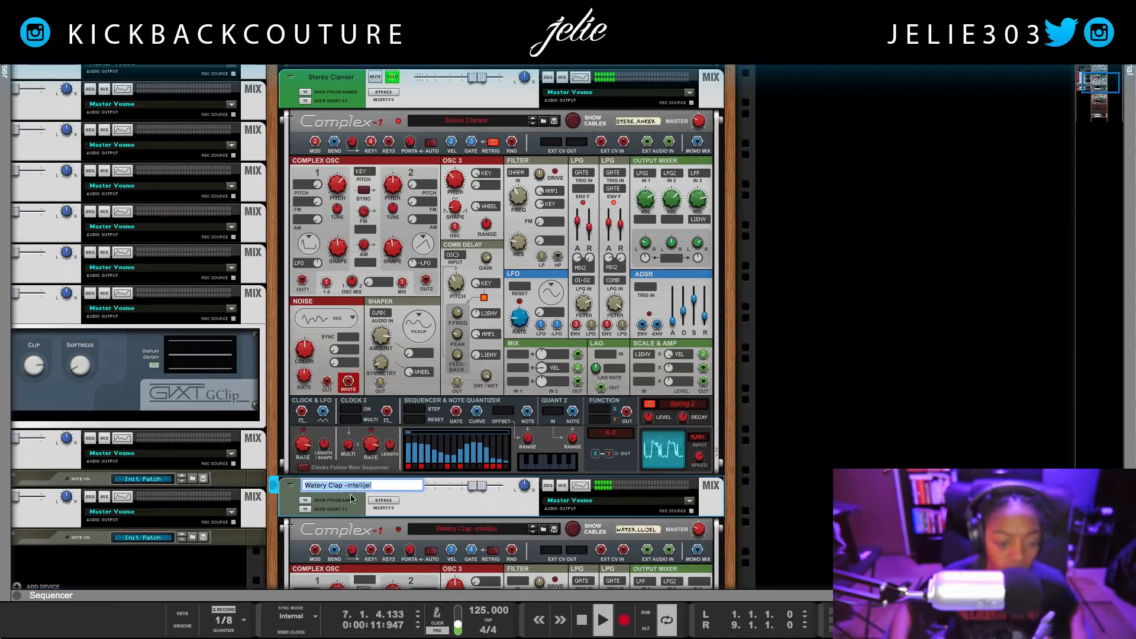
{"action": "key", "text": "Return"}
{"action": "scroll", "coordinate": [378, 365], "scroll_direction": "down", "scroll_amount": 13}
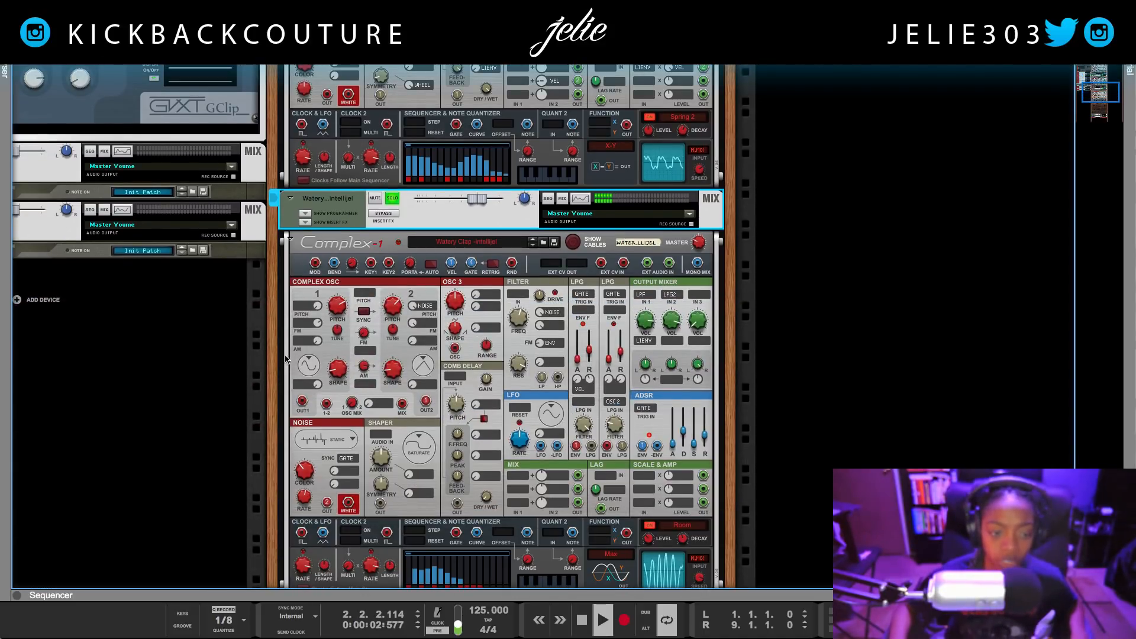
{"action": "scroll", "coordinate": [223, 373], "scroll_direction": "down", "scroll_amount": 1}
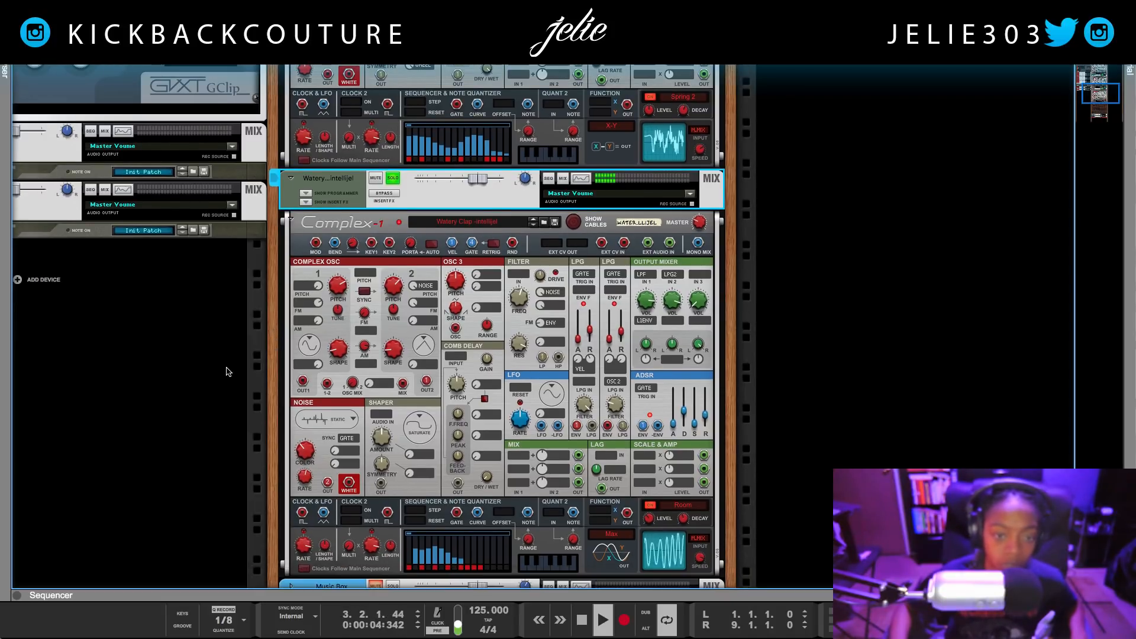
{"action": "scroll", "coordinate": [251, 398], "scroll_direction": "up", "scroll_amount": 1}
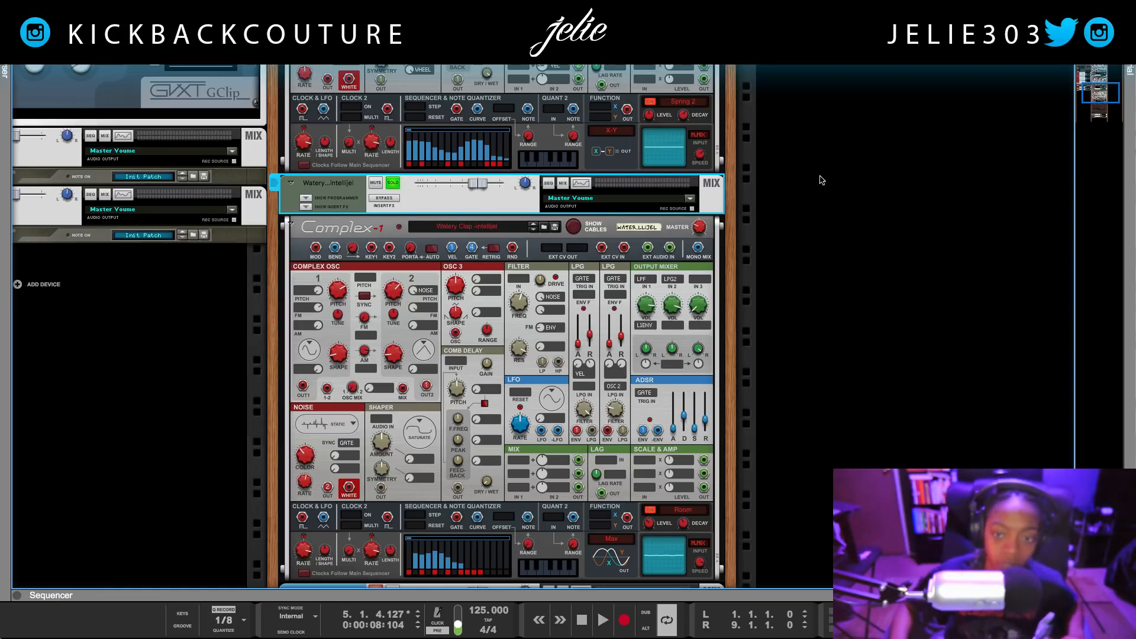
- Add a new Complex-1 Modular Synthesizer instrument in the empty rack column beside the existing synths
{"action": "scroll", "coordinate": [688, 169], "scroll_direction": "up", "scroll_amount": 3}
{"action": "right_click", "coordinate": [780, 166]}
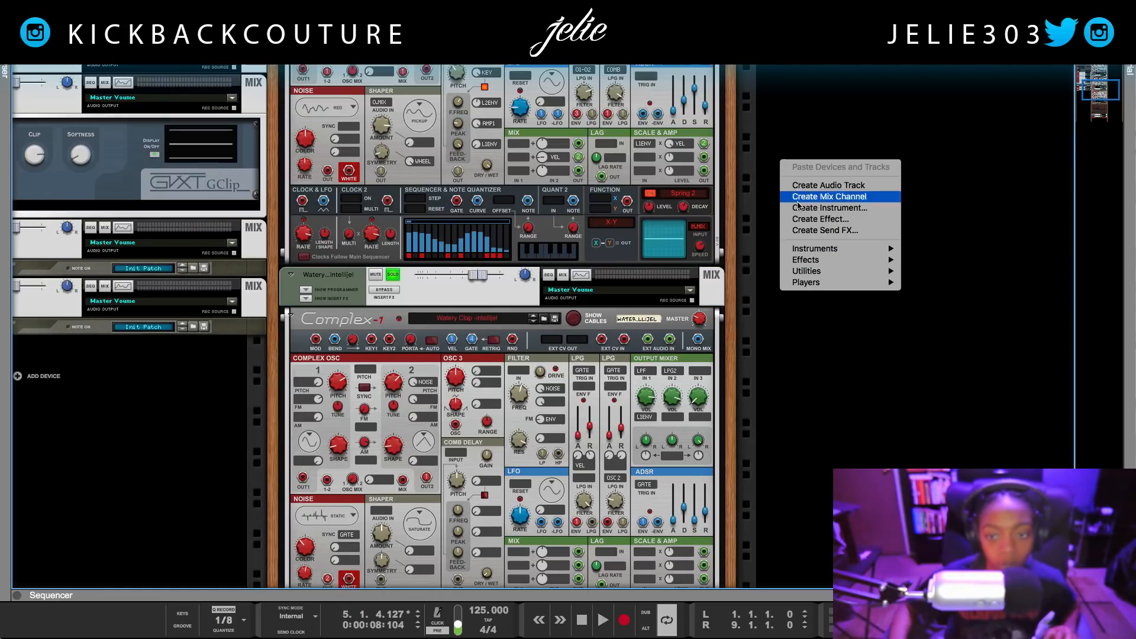
{"action": "mouse_move", "coordinate": [816, 248]}
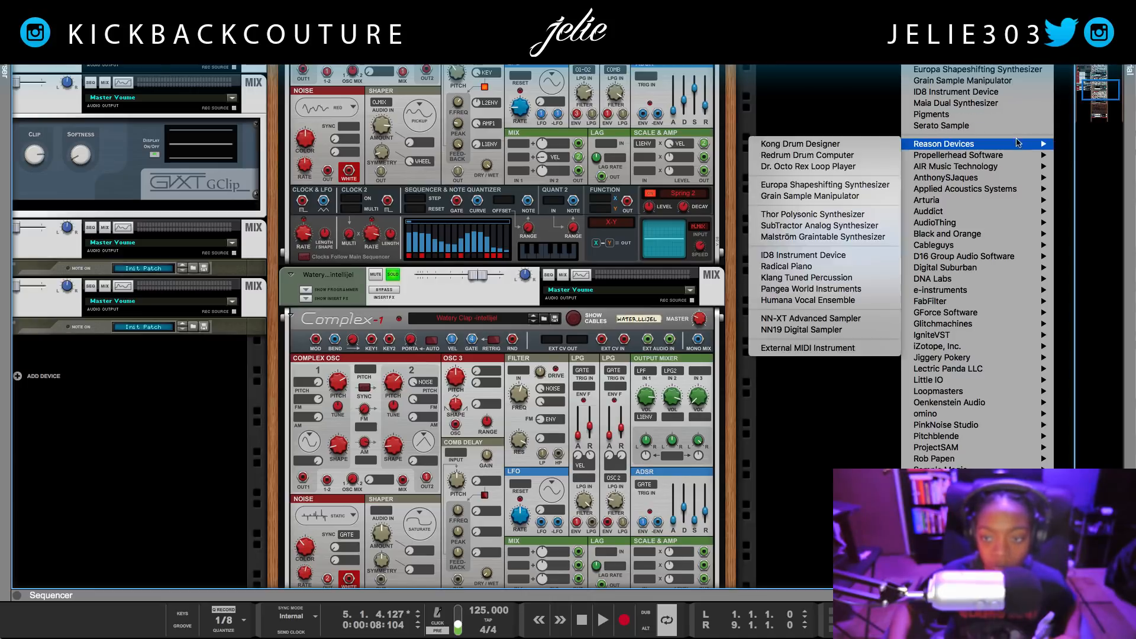
{"action": "mouse_move", "coordinate": [1009, 146]}
{"action": "mouse_move", "coordinate": [953, 155]}
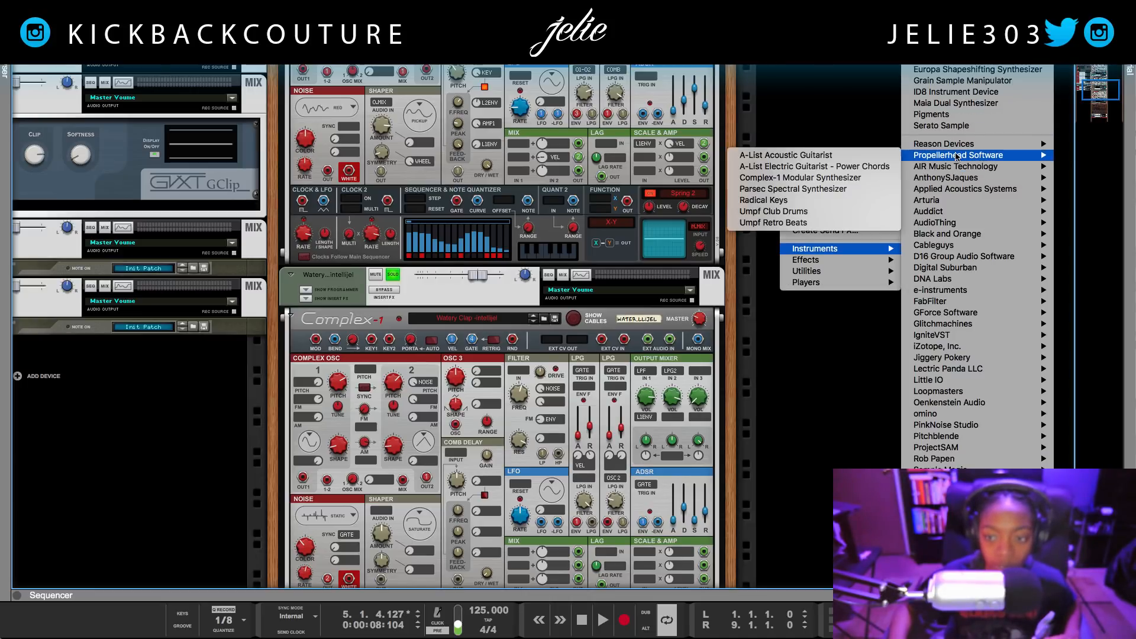
{"action": "left_click", "coordinate": [852, 178]}
{"action": "scroll", "coordinate": [625, 254], "scroll_direction": "up", "scroll_amount": 2}
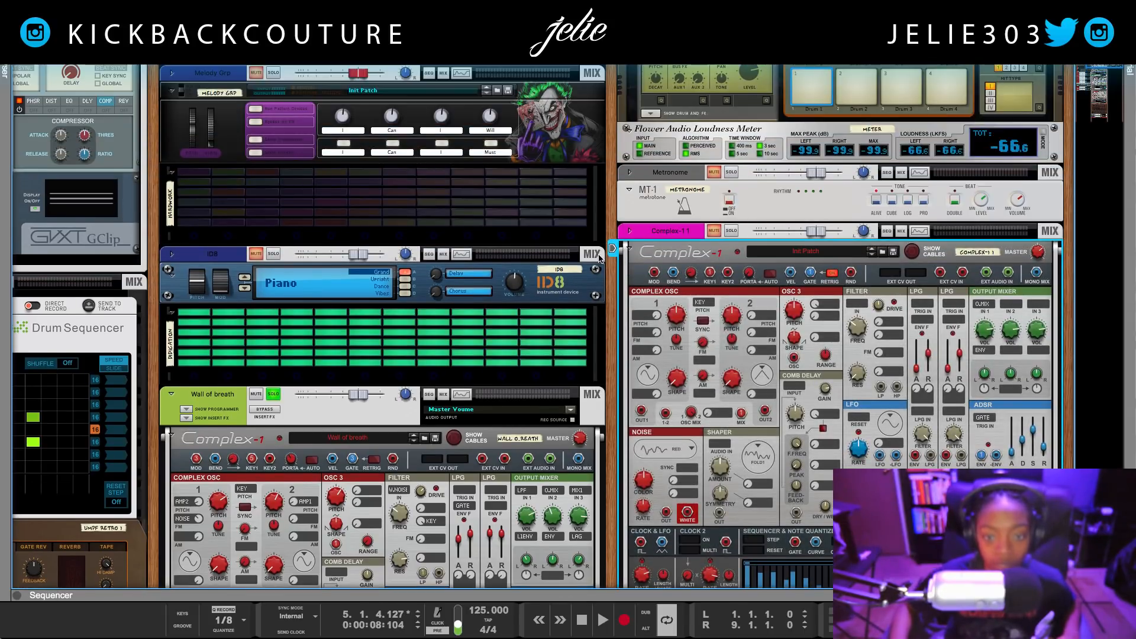
{"action": "scroll", "coordinate": [633, 290], "scroll_direction": "down", "scroll_amount": 2}
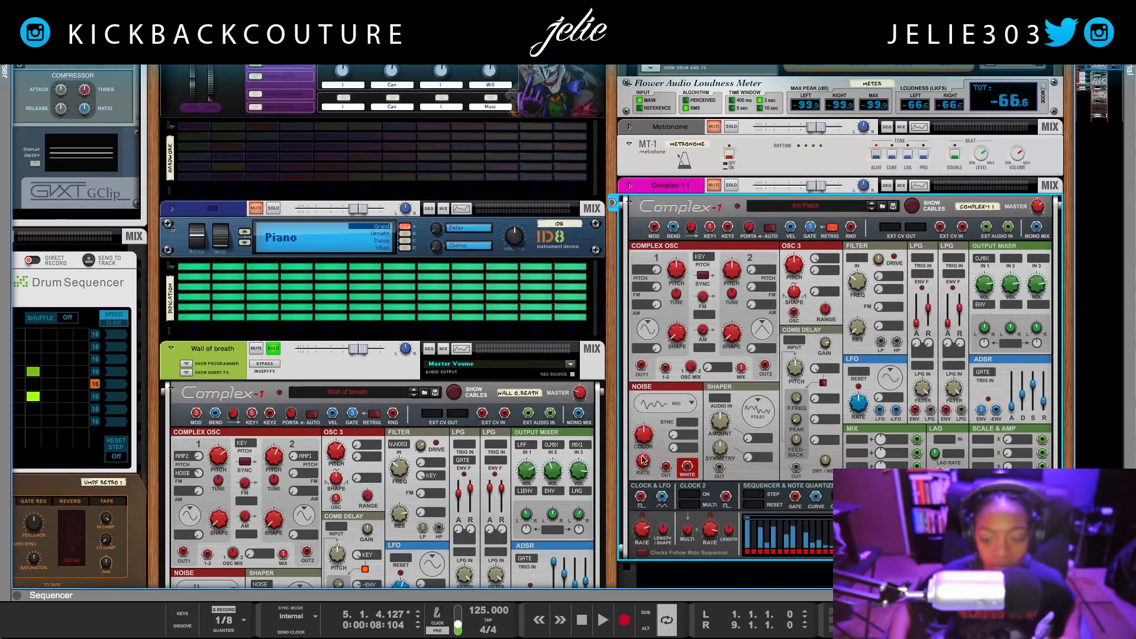
{"action": "left_click", "coordinate": [674, 584]}
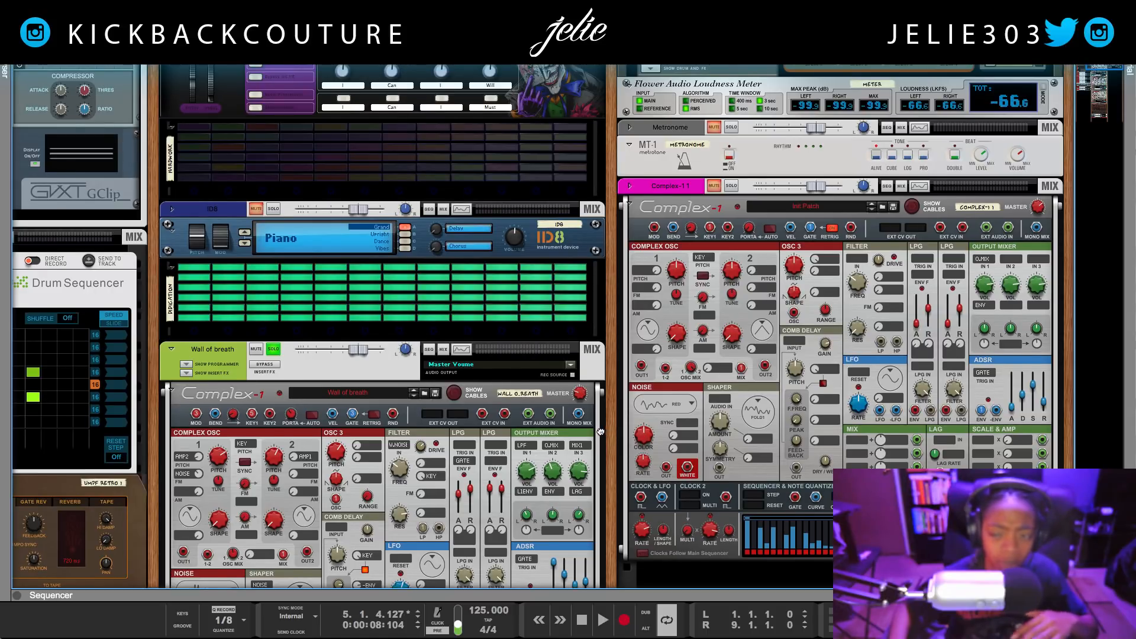
{"action": "scroll", "coordinate": [601, 432], "scroll_direction": "down", "scroll_amount": 1}
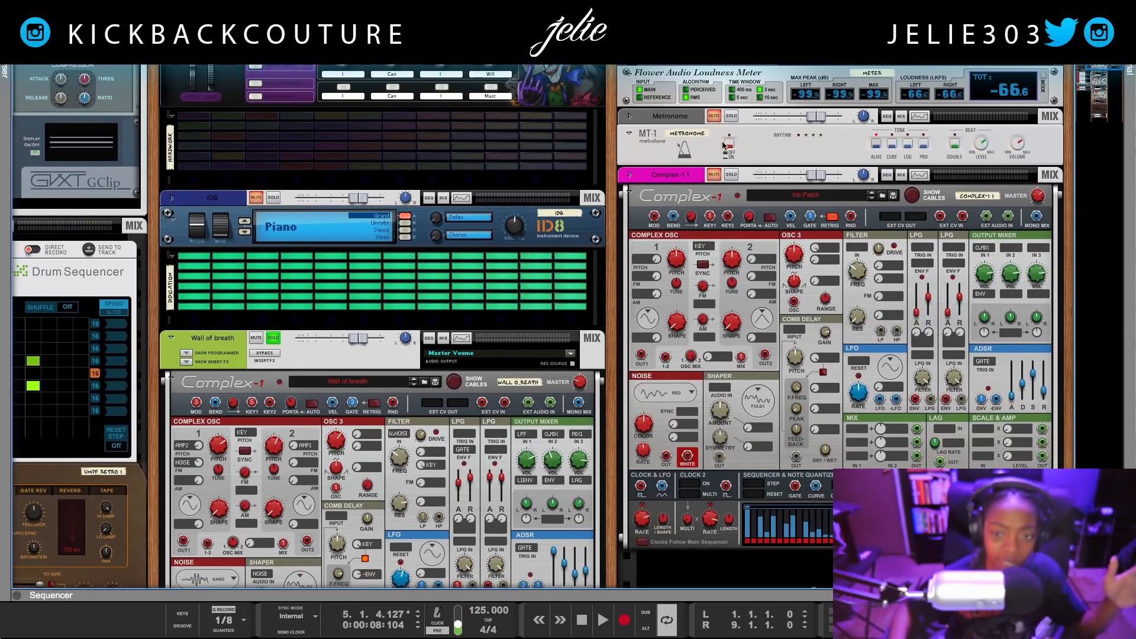
- Solo the mix channel of the newly added Complex-1 synth
{"action": "left_click", "coordinate": [730, 176]}
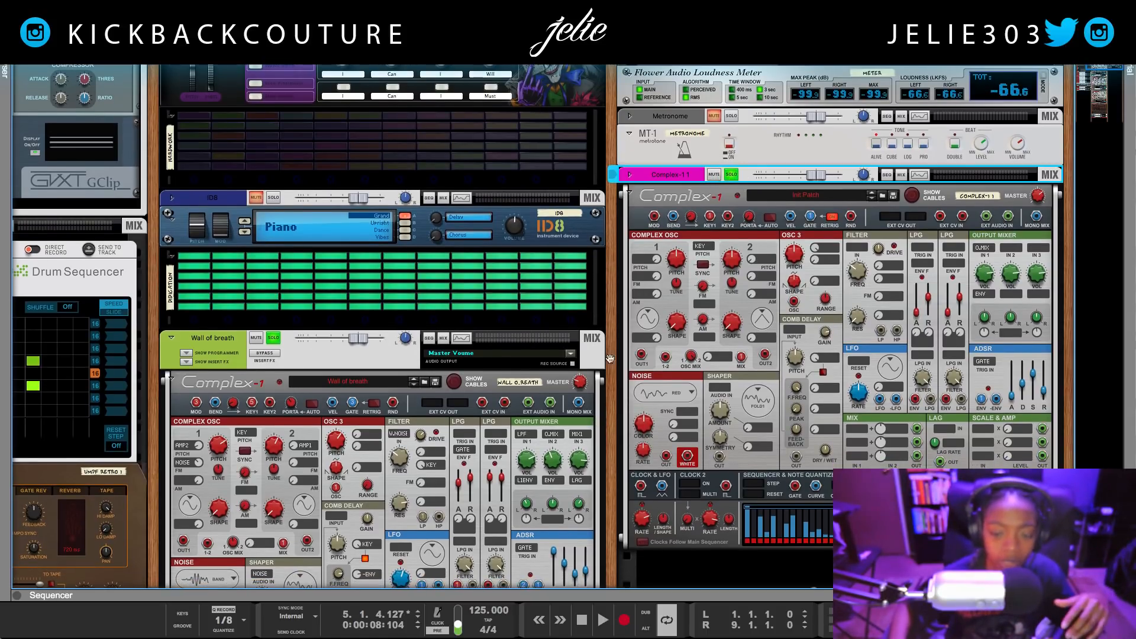
{"action": "scroll", "coordinate": [604, 425], "scroll_direction": "up", "scroll_amount": 1}
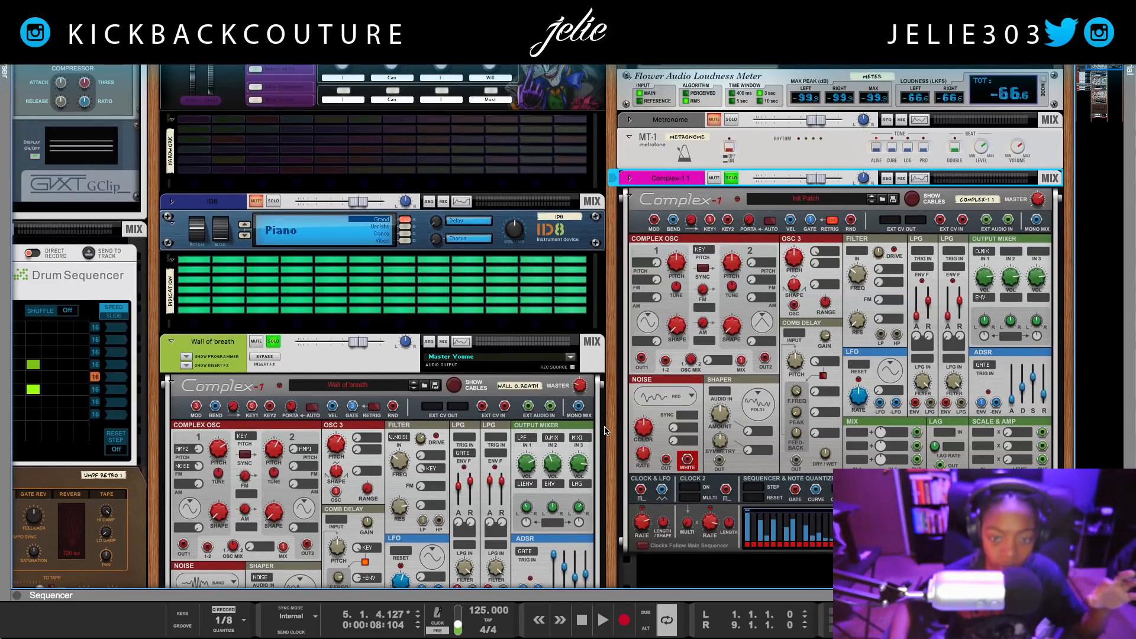
{"action": "scroll", "coordinate": [607, 430], "scroll_direction": "up", "scroll_amount": 1}
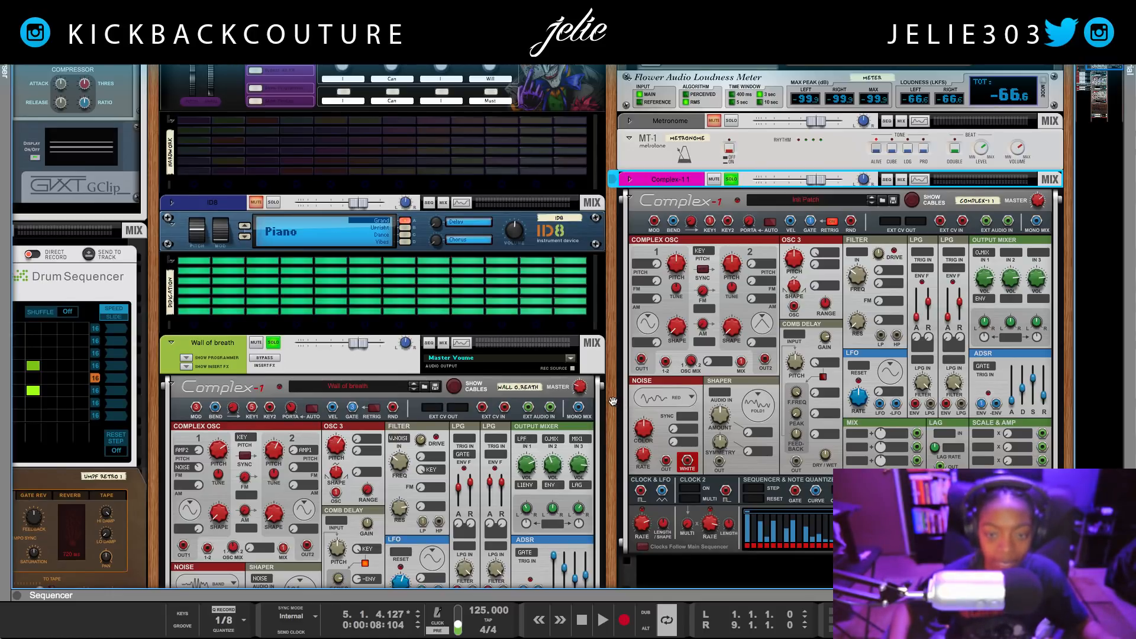
{"action": "scroll", "coordinate": [613, 402], "scroll_direction": "down", "scroll_amount": 1}
- On the new Complex-1, patch oscillator 1's output into output mixer input 1 and the white noise output into input 2
{"action": "left_click", "coordinate": [641, 209]}
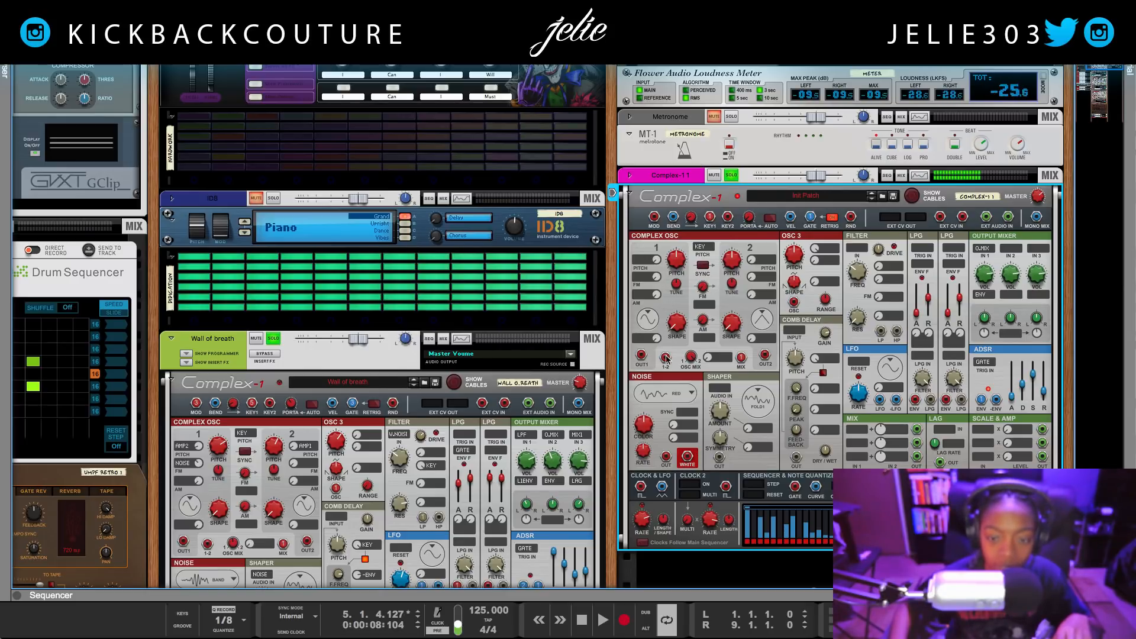
{"action": "left_click_drag", "start_coordinate": [643, 357], "coordinate": [985, 255]}
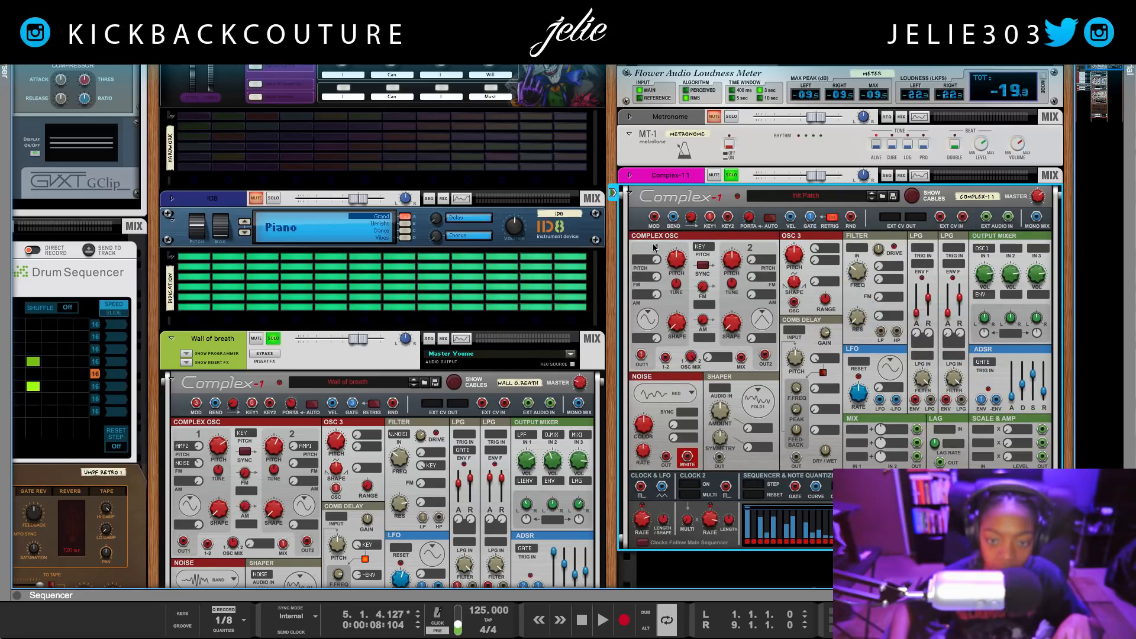
{"action": "left_click_drag", "start_coordinate": [687, 460], "coordinate": [1013, 251]}
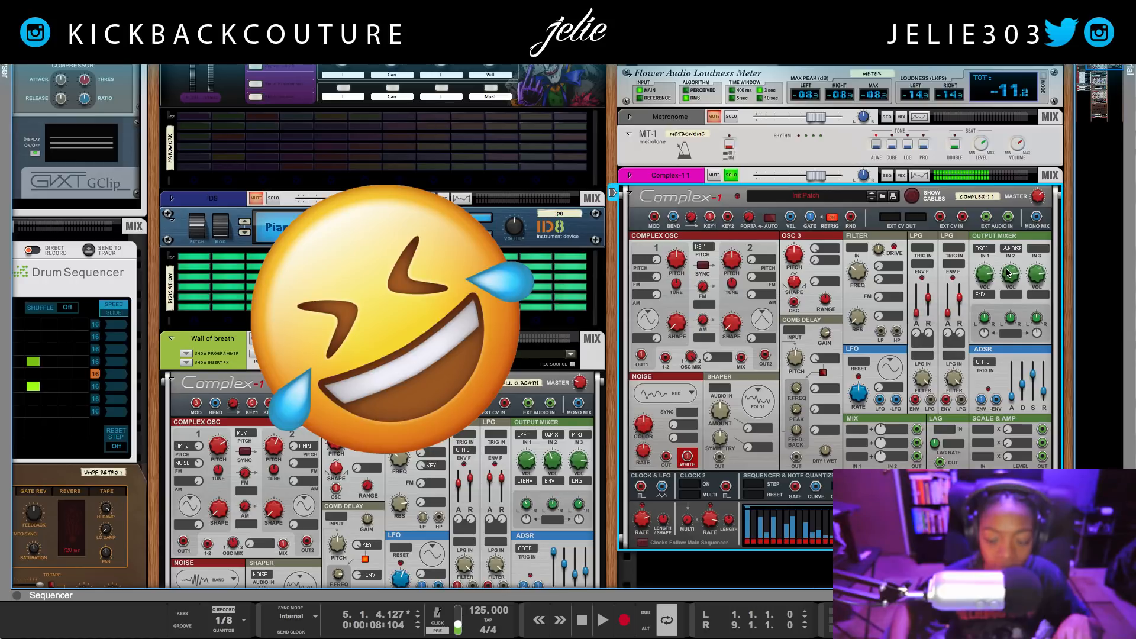
{"action": "key", "text": "space"}
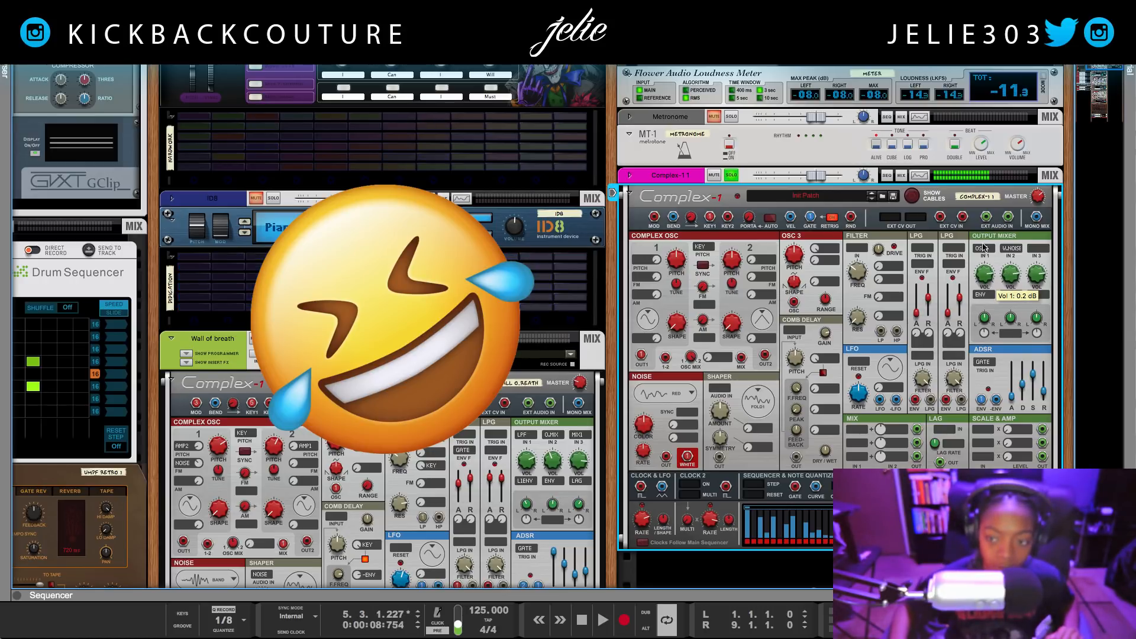
- Turn off the new Complex-1's solo, show its patch cables and connect the ADSR envelope output to output mixer channel 2's volume
{"action": "left_click", "coordinate": [732, 176]}
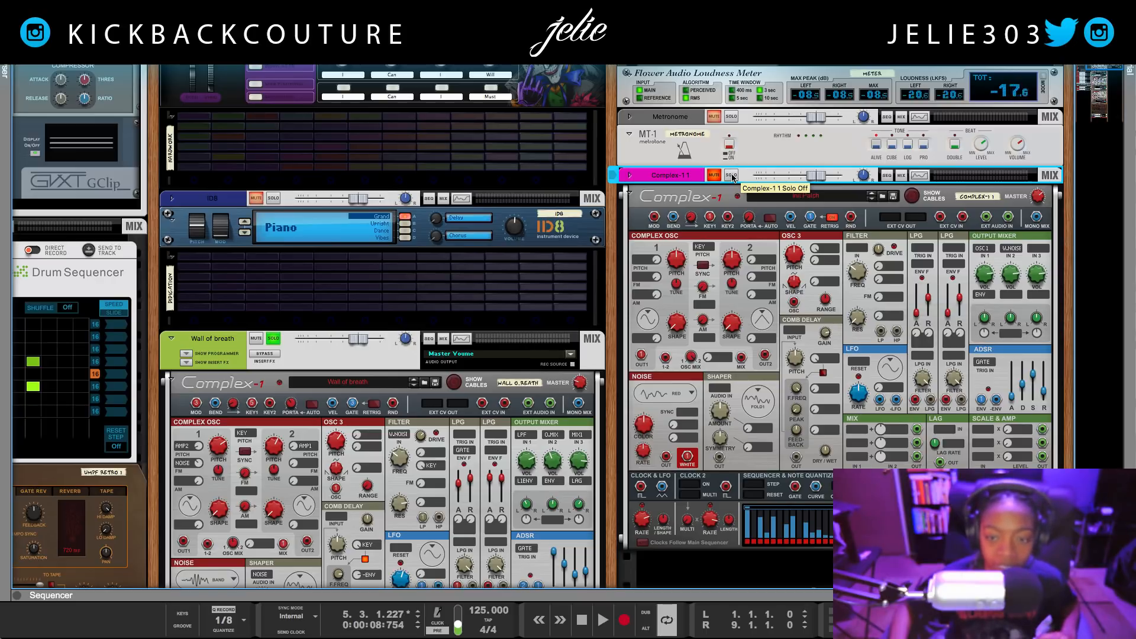
{"action": "left_click", "coordinate": [912, 197]}
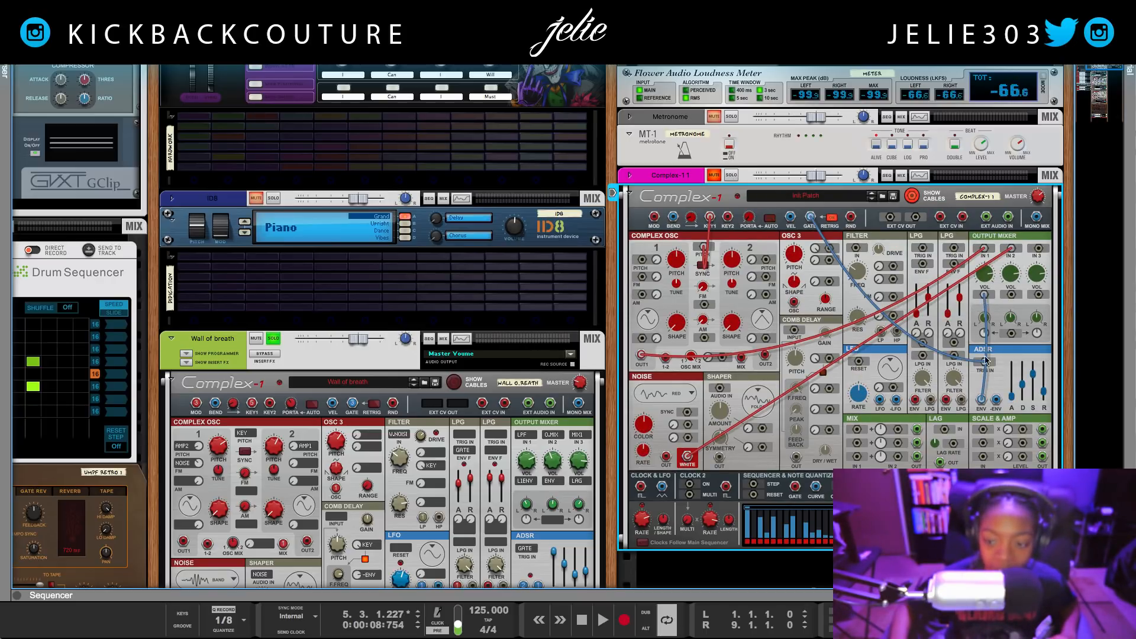
{"action": "left_click_drag", "start_coordinate": [993, 353], "coordinate": [1013, 295]}
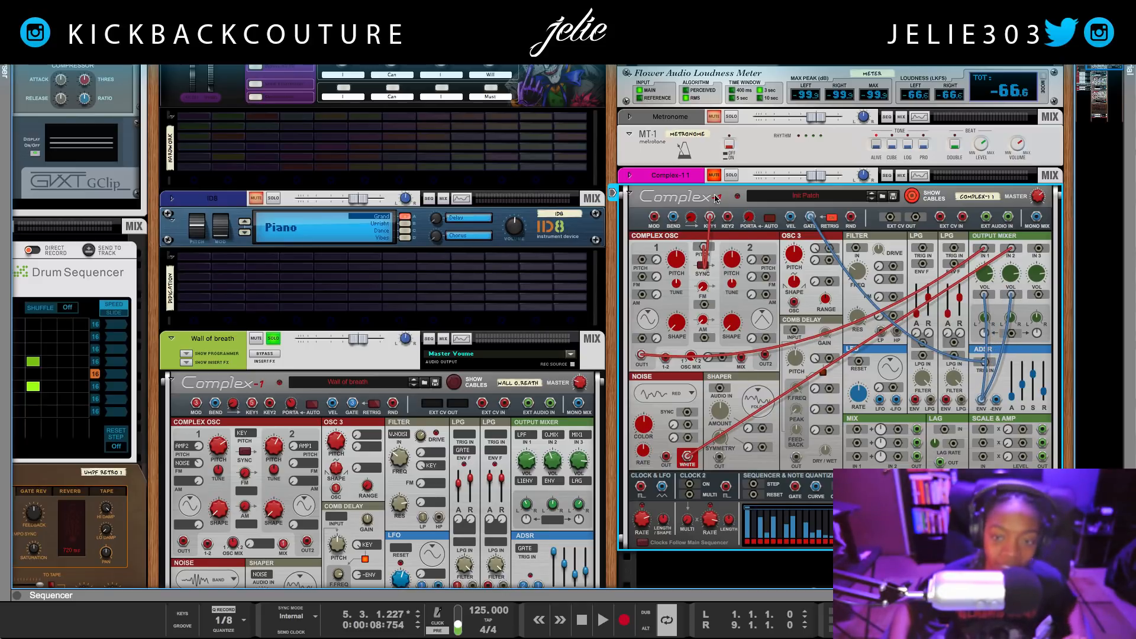
- Play the song briefly, stop it and solo the Complex-11 mix channel again
{"action": "left_click", "coordinate": [722, 177]}
{"action": "key", "text": "space"}
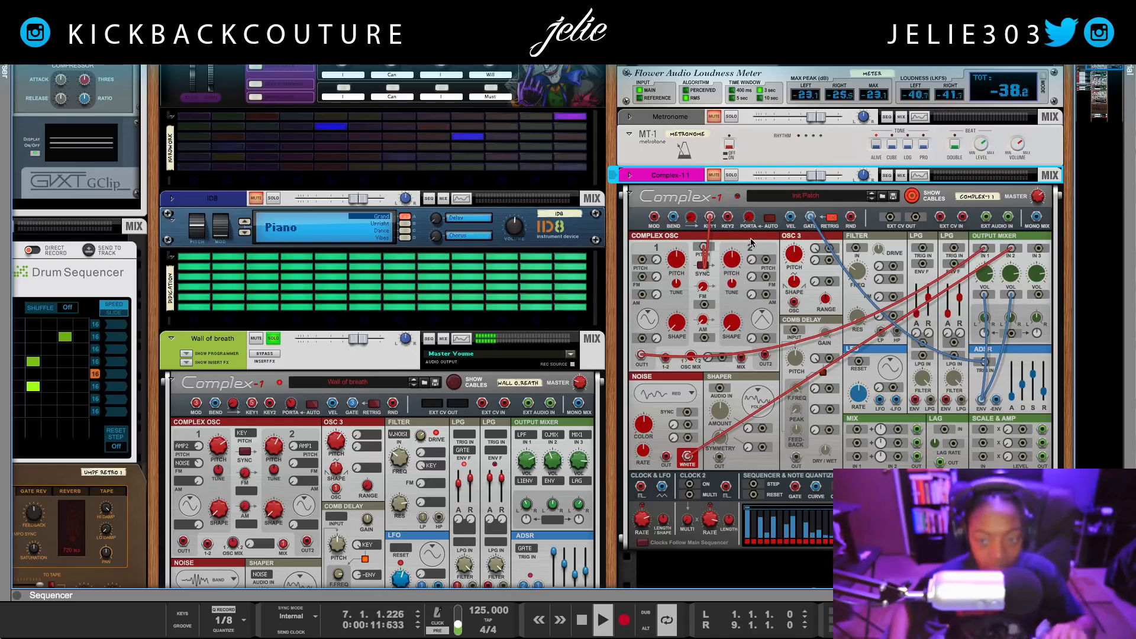
{"action": "left_click", "coordinate": [645, 195]}
{"action": "left_click", "coordinate": [732, 175]}
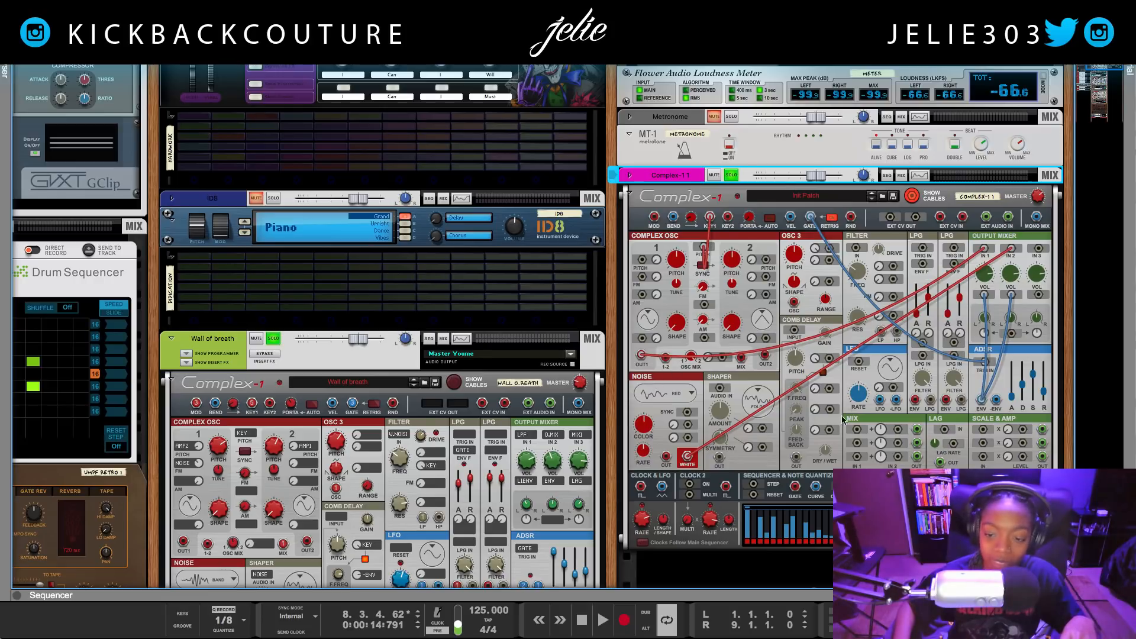
- Try to route both oscillator 1 and the white noise from the output mixer into the filter's single input
{"action": "left_click", "coordinate": [857, 249]}
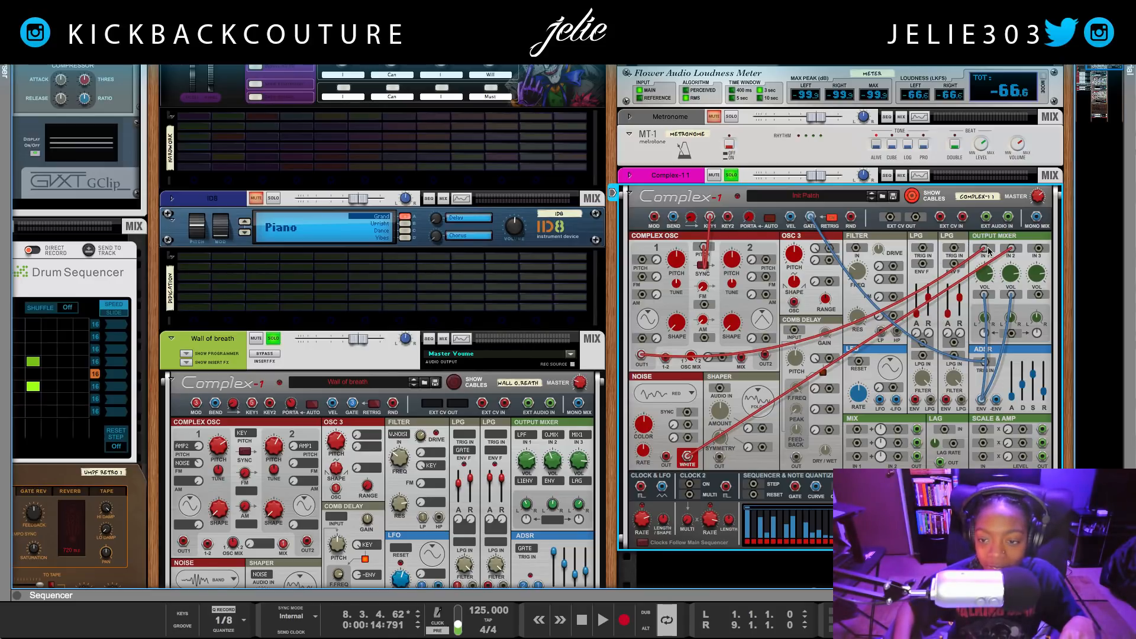
{"action": "left_click_drag", "start_coordinate": [983, 251], "coordinate": [858, 249]}
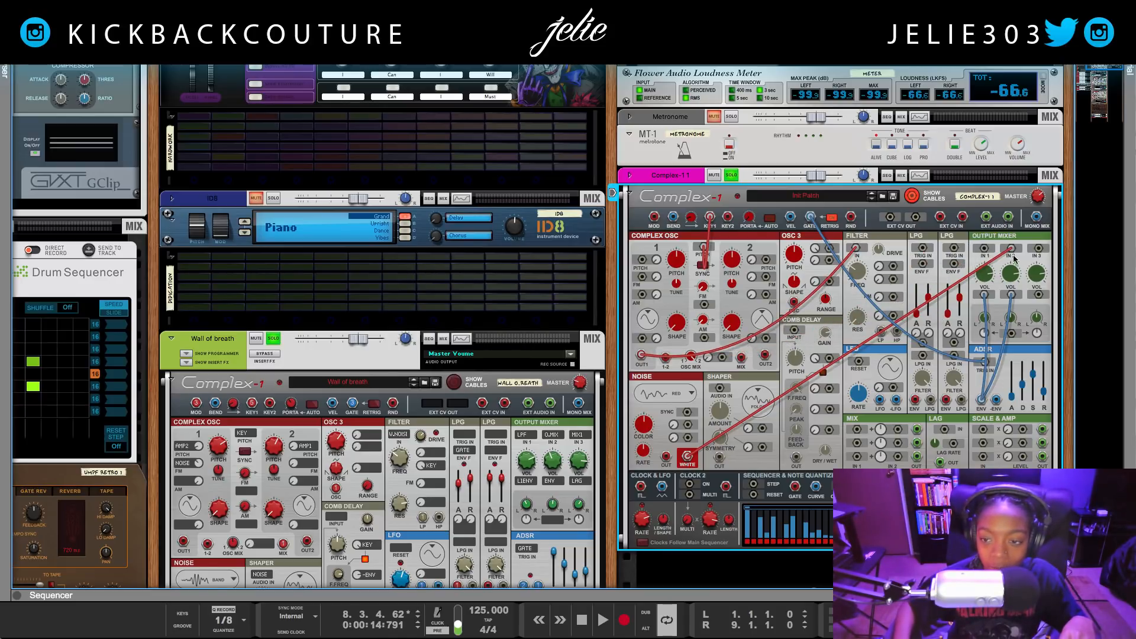
{"action": "left_click_drag", "start_coordinate": [1008, 251], "coordinate": [857, 252]}
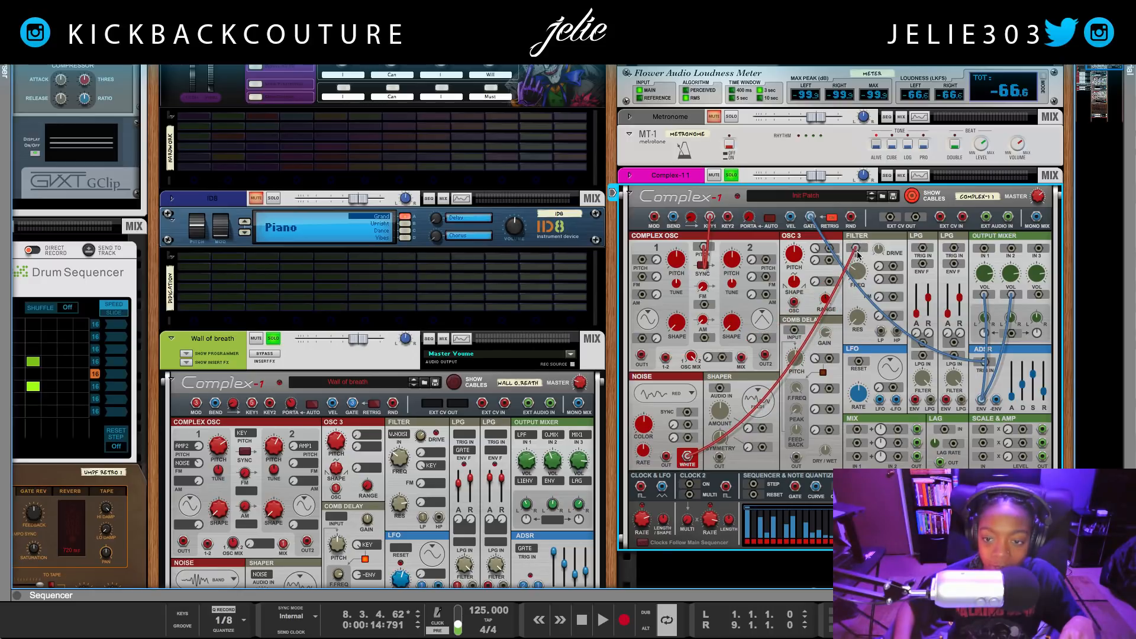
{"action": "left_click_drag", "start_coordinate": [641, 355], "coordinate": [855, 249]}
- Patch oscillator 1 into the Mix section's first input and white noise into its second, and unplug the cable at the filter input
{"action": "left_click_drag", "start_coordinate": [641, 354], "coordinate": [861, 438]}
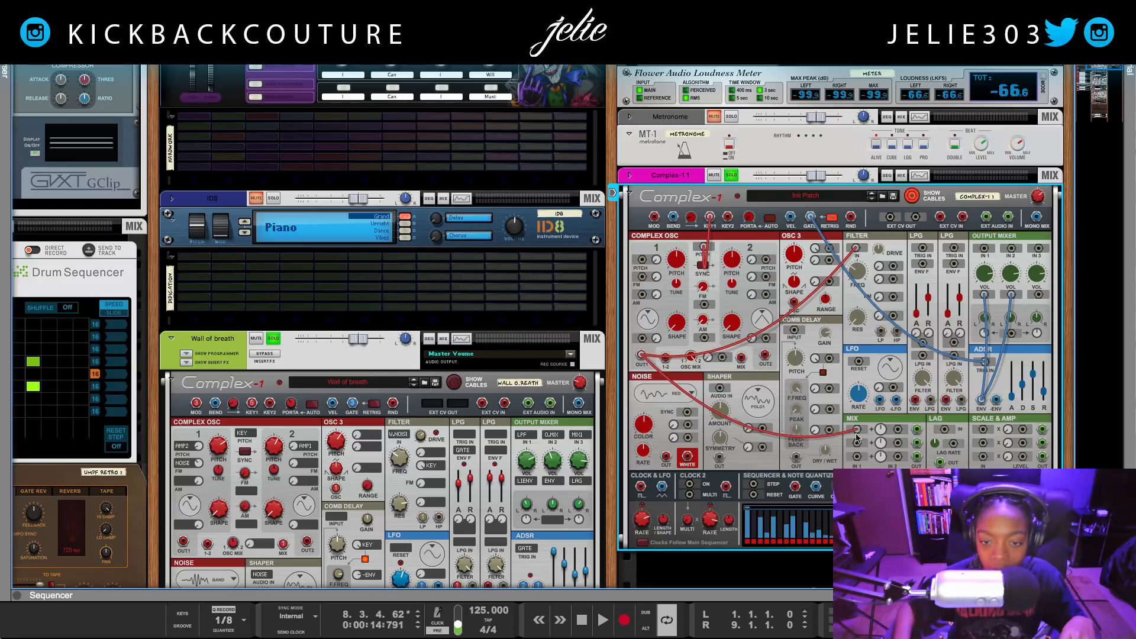
{"action": "left_click_drag", "start_coordinate": [856, 249], "coordinate": [862, 266]}
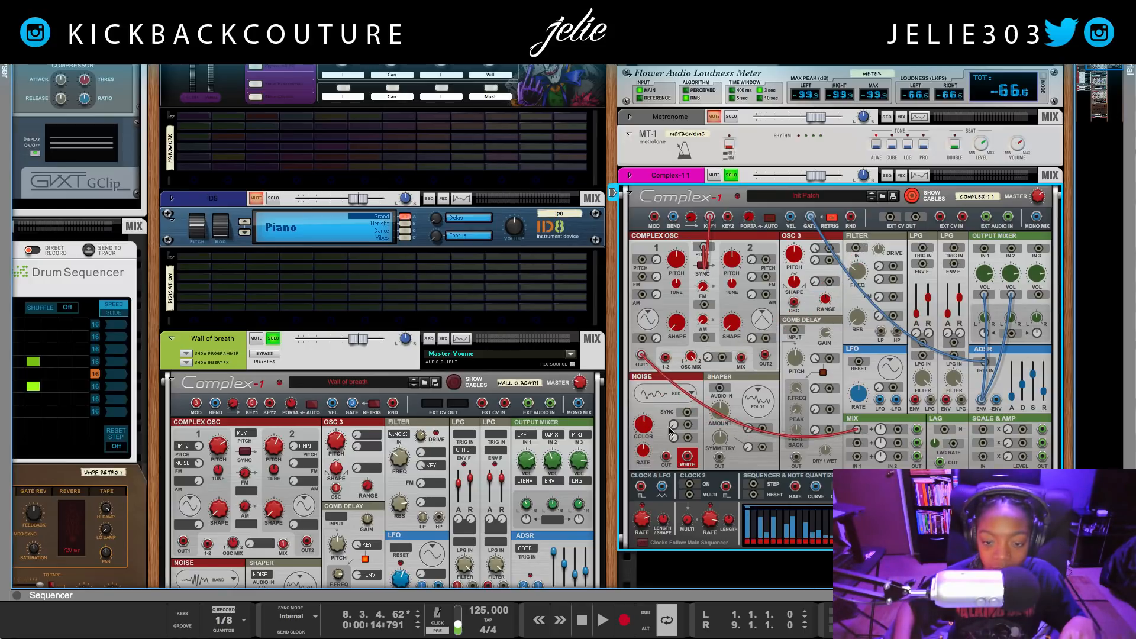
{"action": "left_click_drag", "start_coordinate": [689, 460], "coordinate": [894, 435]}
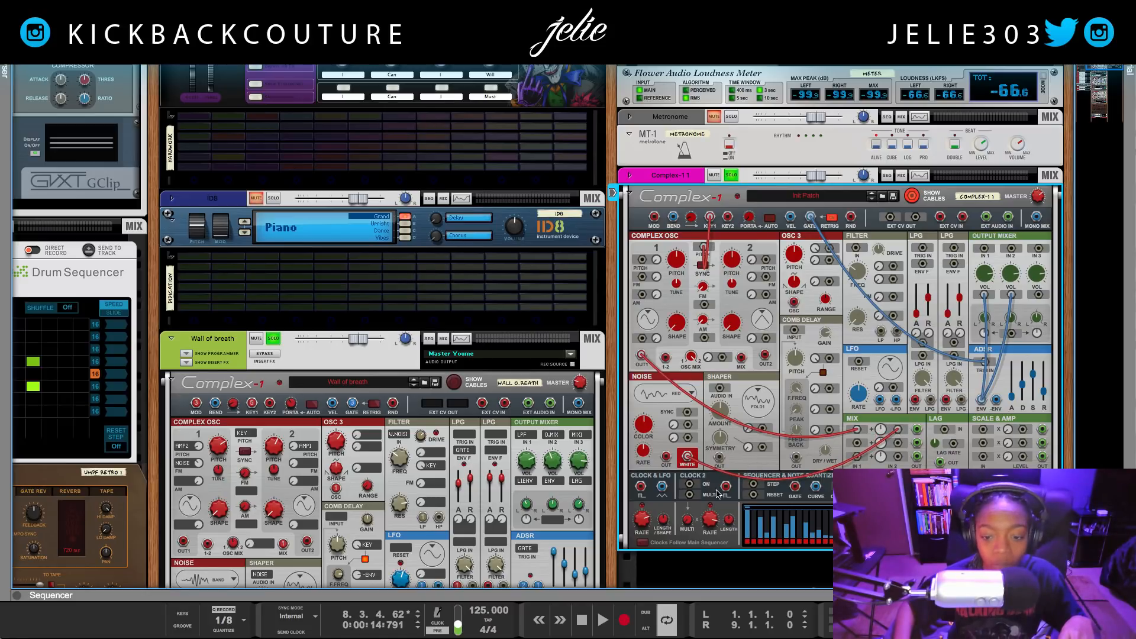
{"action": "left_click", "coordinate": [659, 398]}
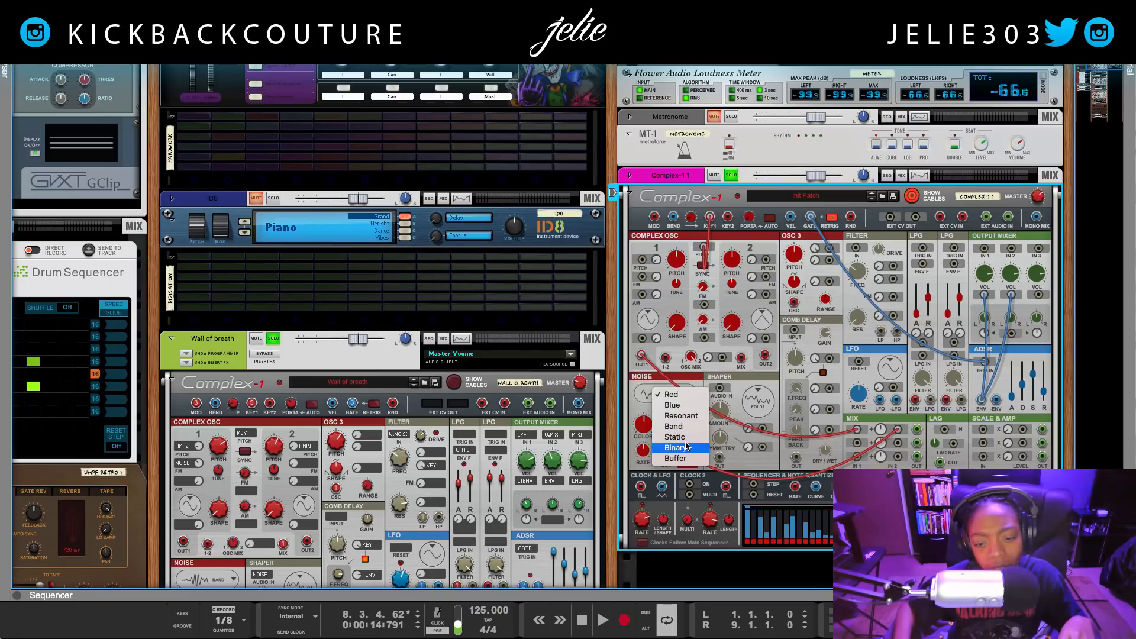
{"action": "left_click", "coordinate": [633, 409]}
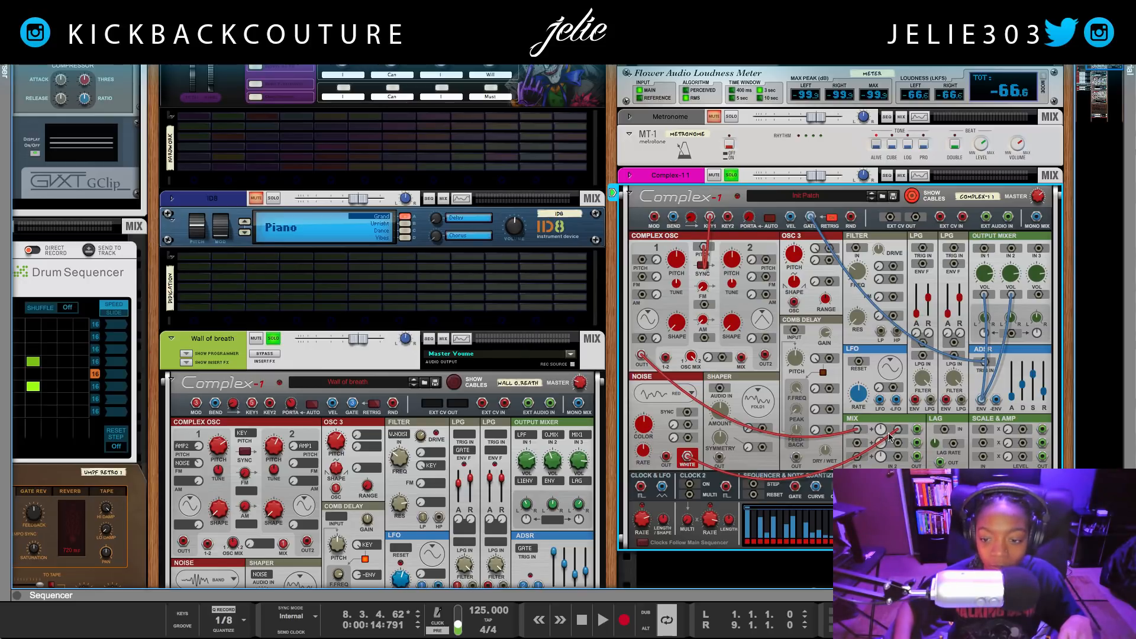
- Patch the Mix section's first output into output mixer input 1 and adjust the mix balance, oscillator 1 pitch and ADSR sliders
{"action": "left_click_drag", "start_coordinate": [917, 428], "coordinate": [984, 248]}
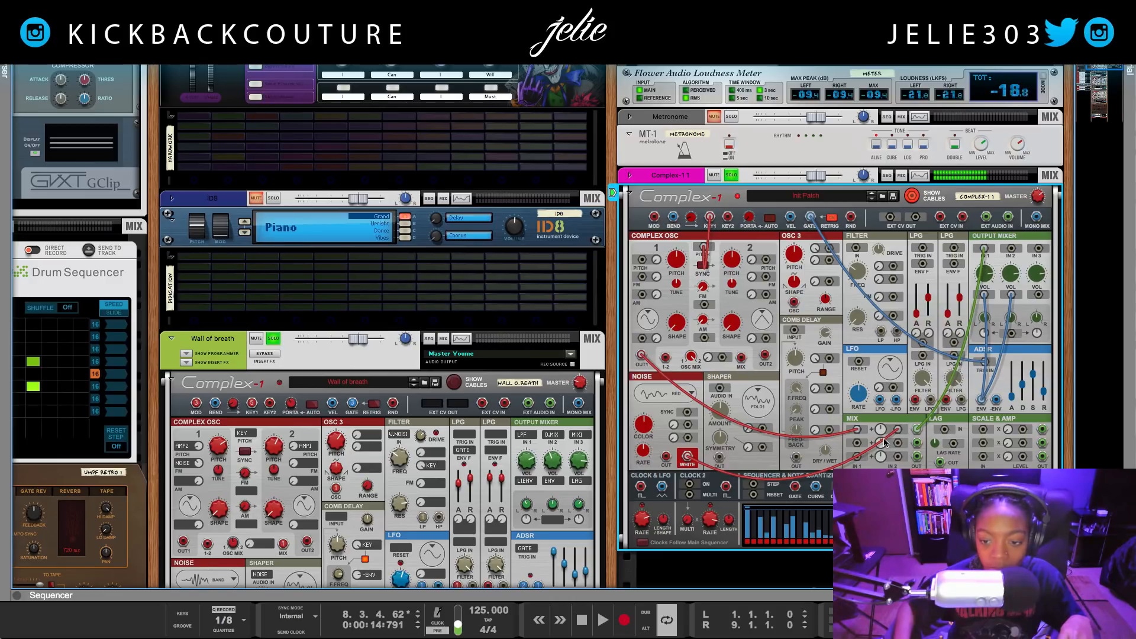
{"action": "left_click_drag", "start_coordinate": [881, 429], "coordinate": [881, 423]}
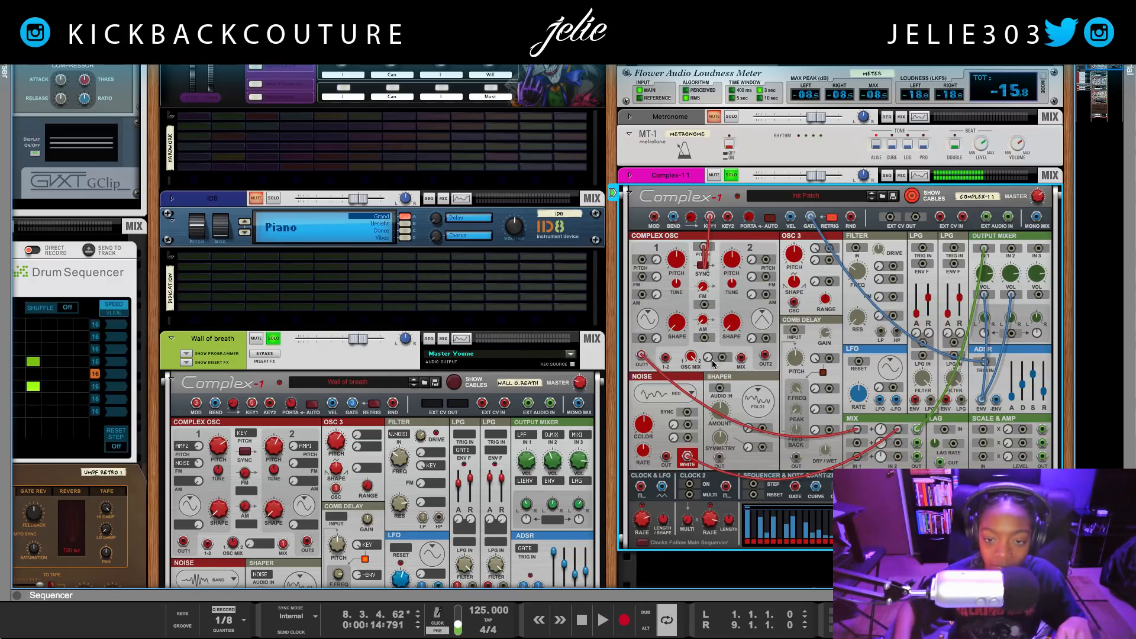
{"action": "left_click_drag", "start_coordinate": [680, 259], "coordinate": [679, 276]}
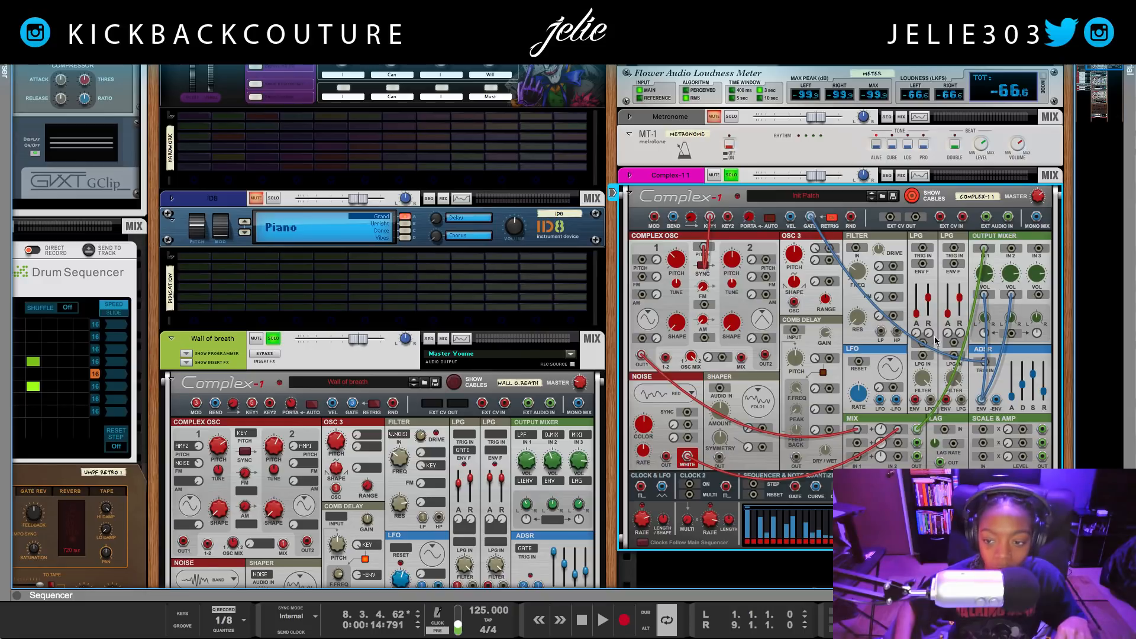
{"action": "left_click_drag", "start_coordinate": [1044, 391], "coordinate": [1024, 390]}
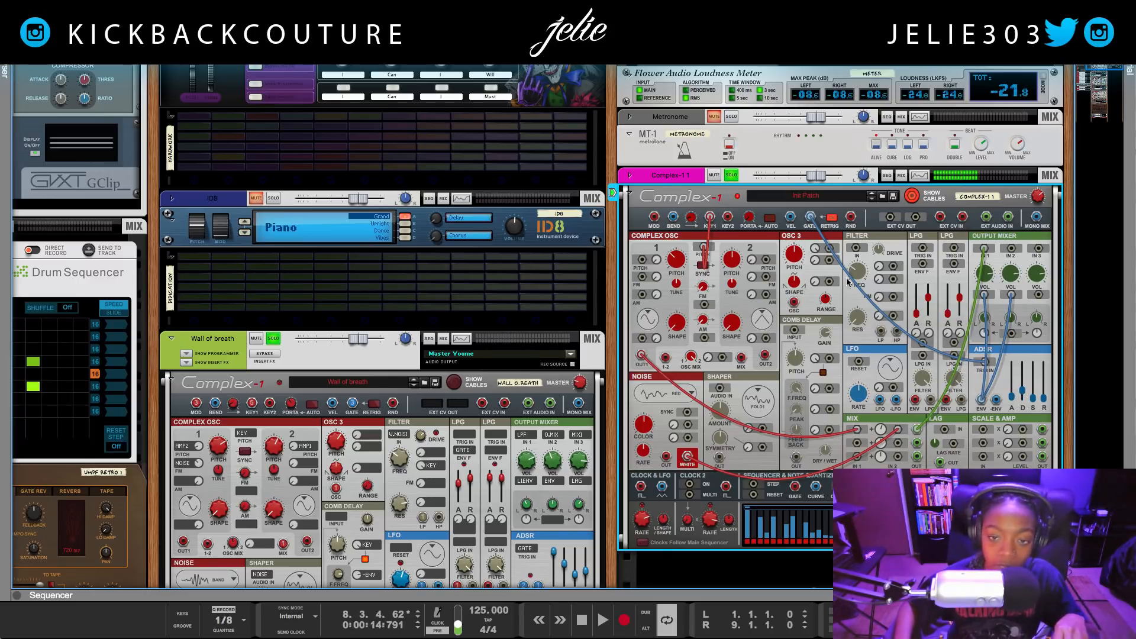
- Turn off the Complex-11 channel's solo and delete the newly added Complex-1 together with its mix channel
{"action": "left_click", "coordinate": [685, 162]}
{"action": "left_click", "coordinate": [729, 181]}
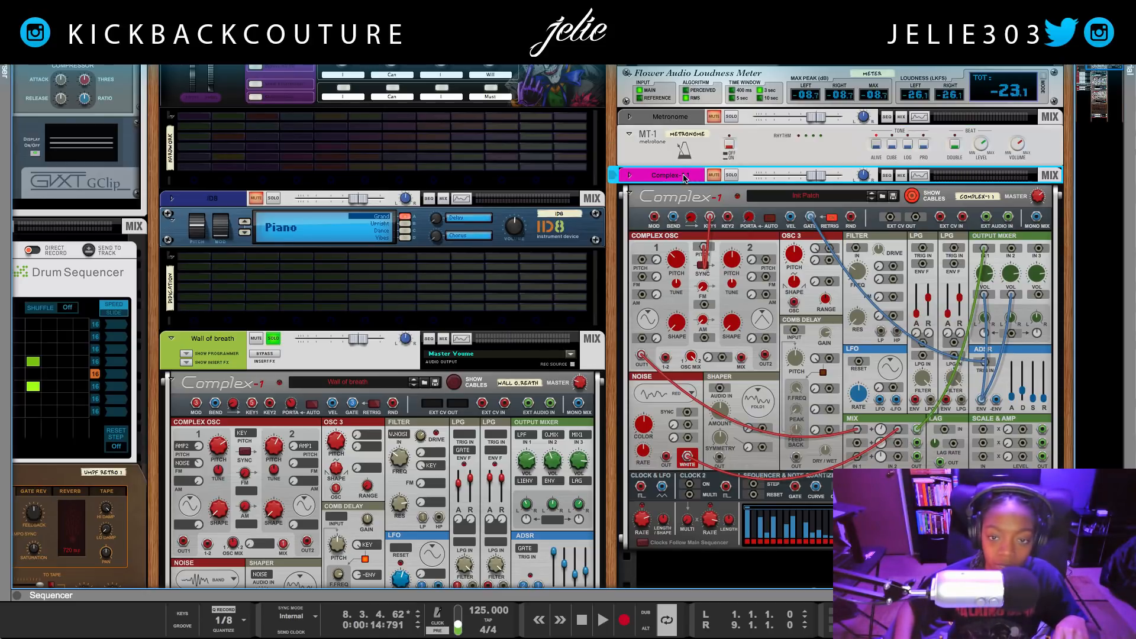
{"action": "key", "text": "Delete"}
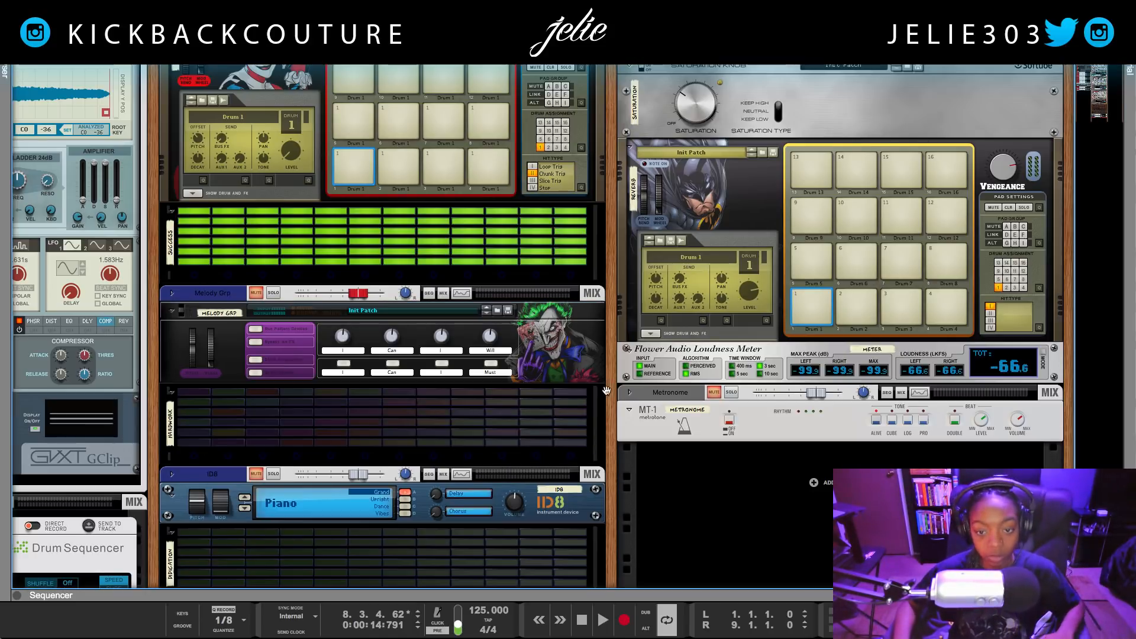
- Start song playback, expand the sequencer and clear all track mutes
{"action": "key", "text": "space"}
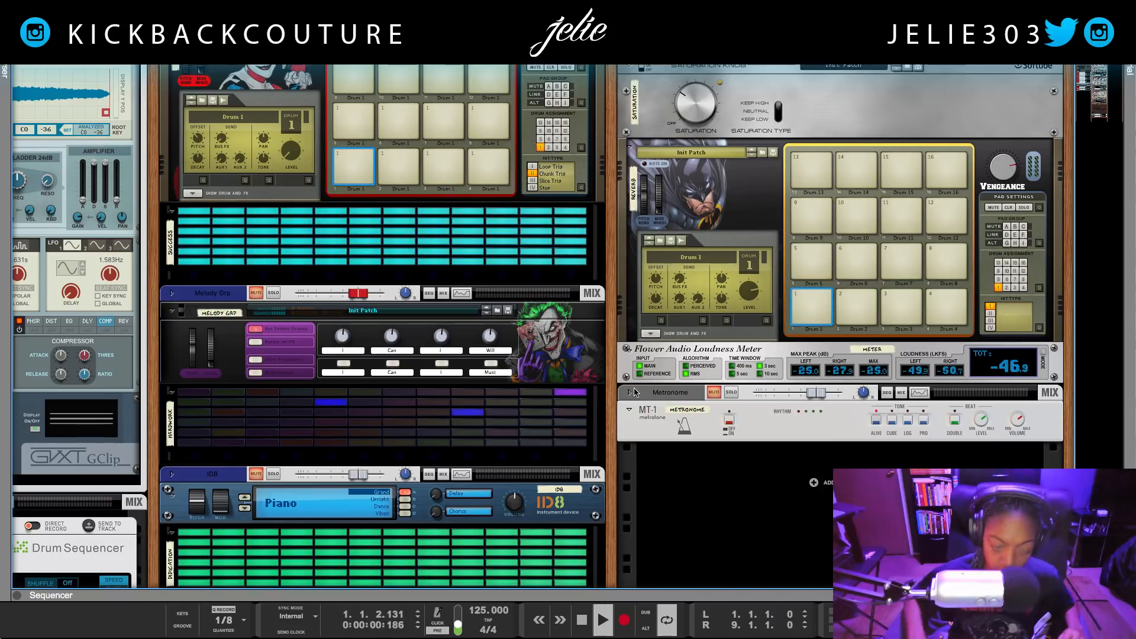
{"action": "scroll", "coordinate": [385, 411], "scroll_direction": "up", "scroll_amount": 2}
{"action": "scroll", "coordinate": [380, 421], "scroll_direction": "down", "scroll_amount": 14}
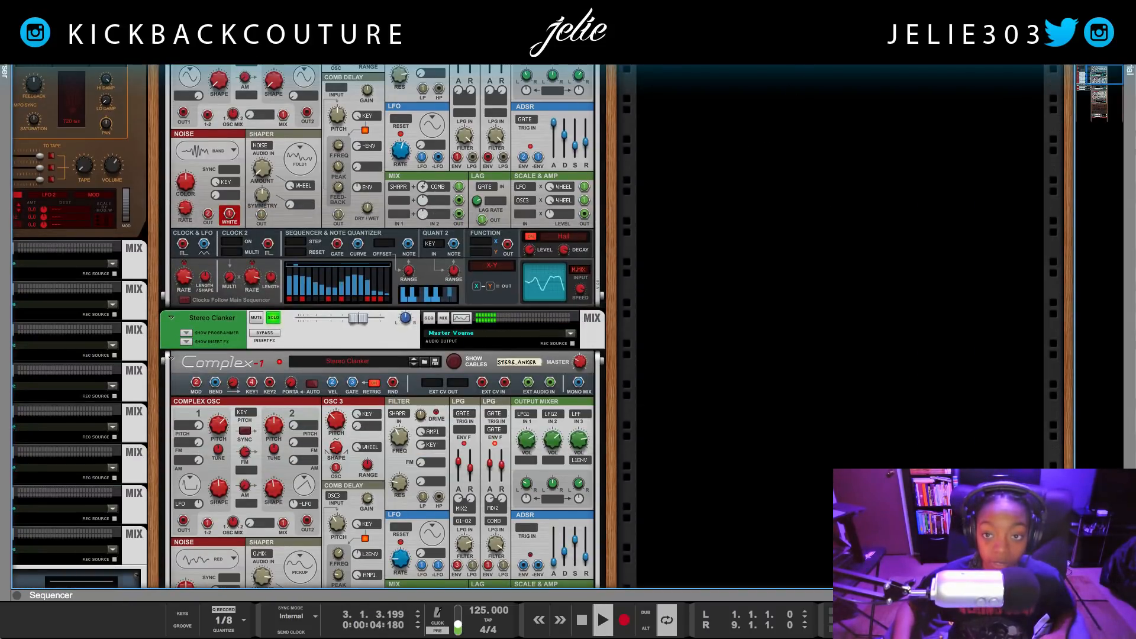
{"action": "left_click_drag", "start_coordinate": [443, 597], "coordinate": [454, 367]}
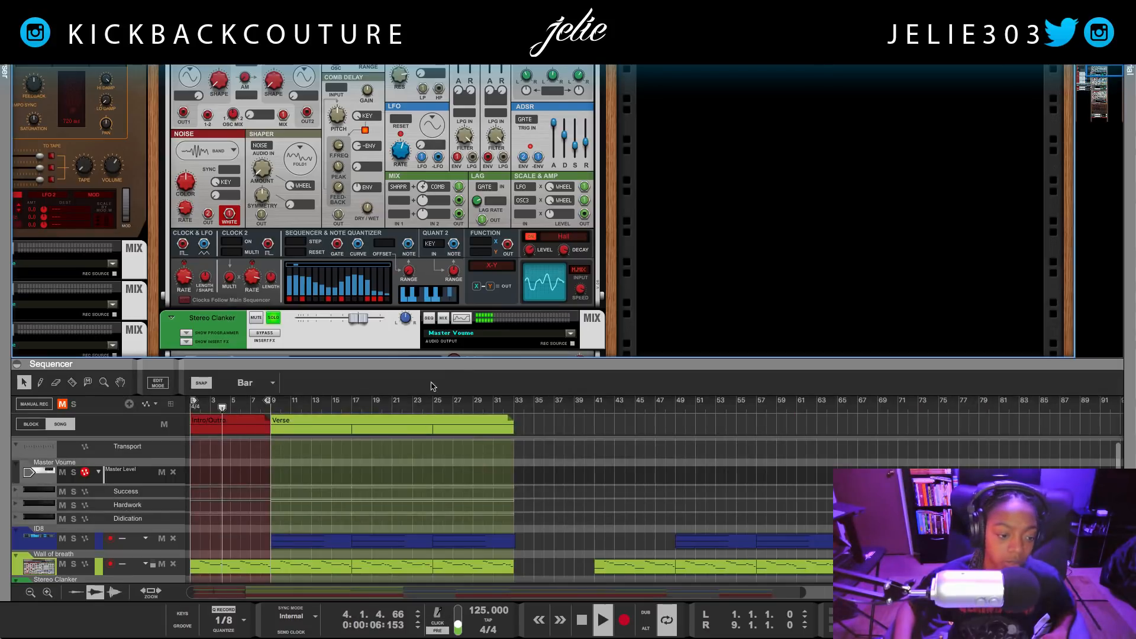
{"action": "left_click", "coordinate": [62, 407]}
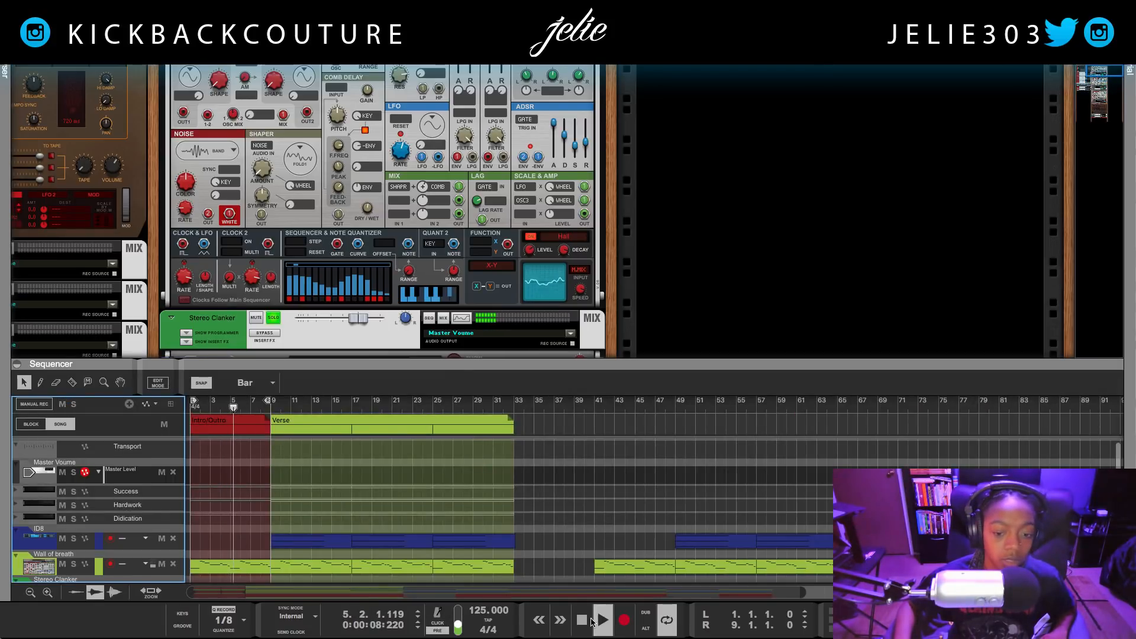
- Switch off Stereo Clanker's solo and loop playback, and collapse the sequencer
{"action": "left_click", "coordinate": [667, 620]}
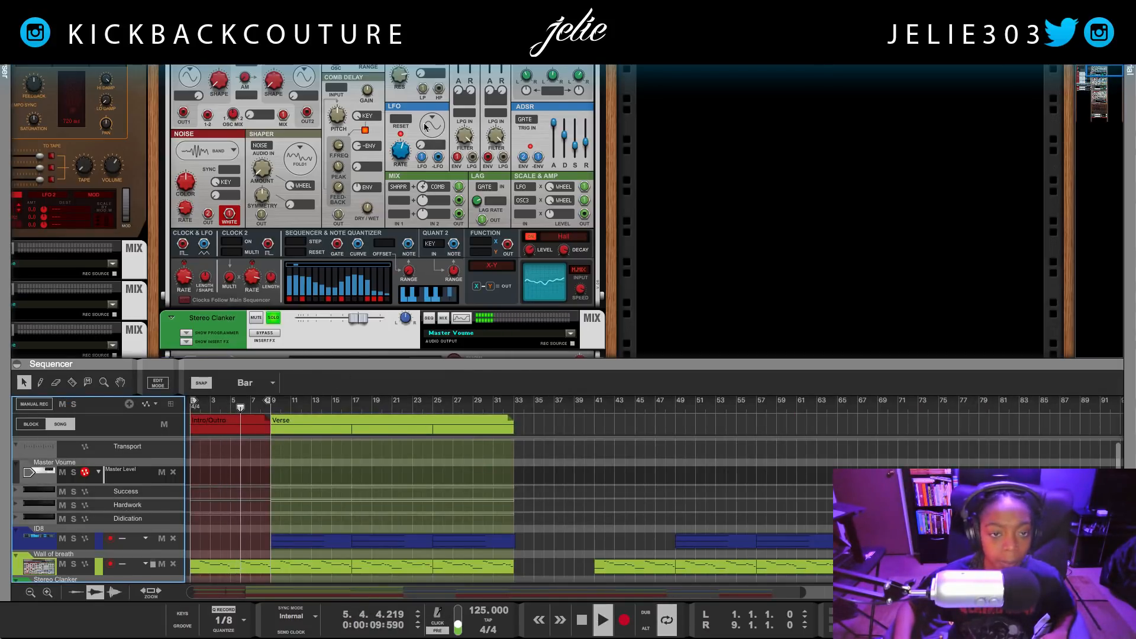
{"action": "left_click", "coordinate": [273, 318]}
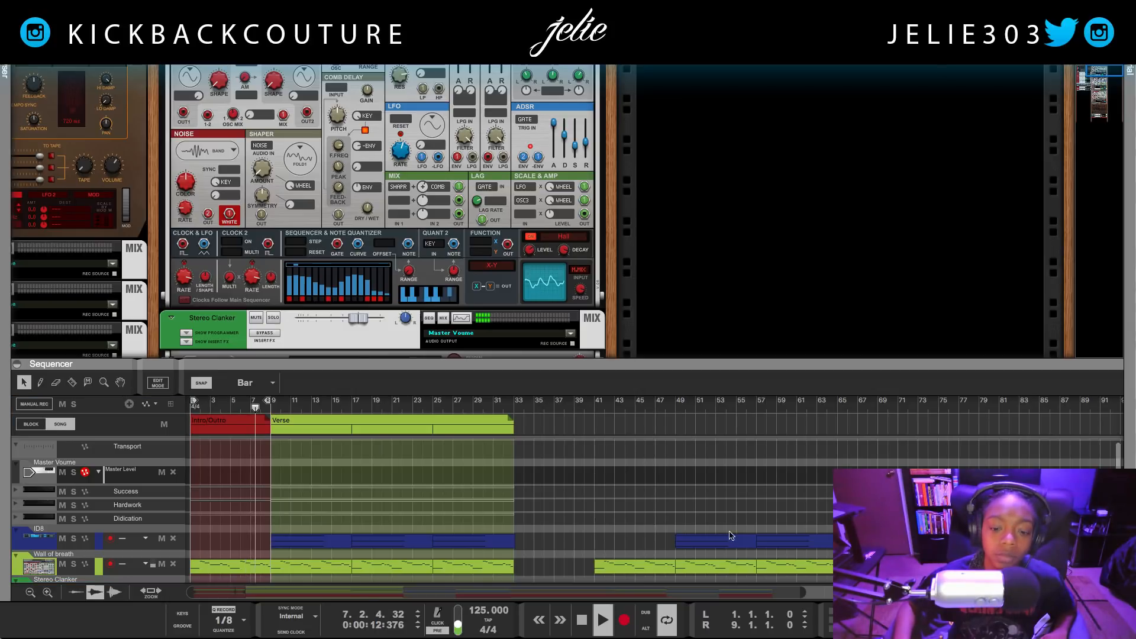
{"action": "left_click", "coordinate": [672, 619]}
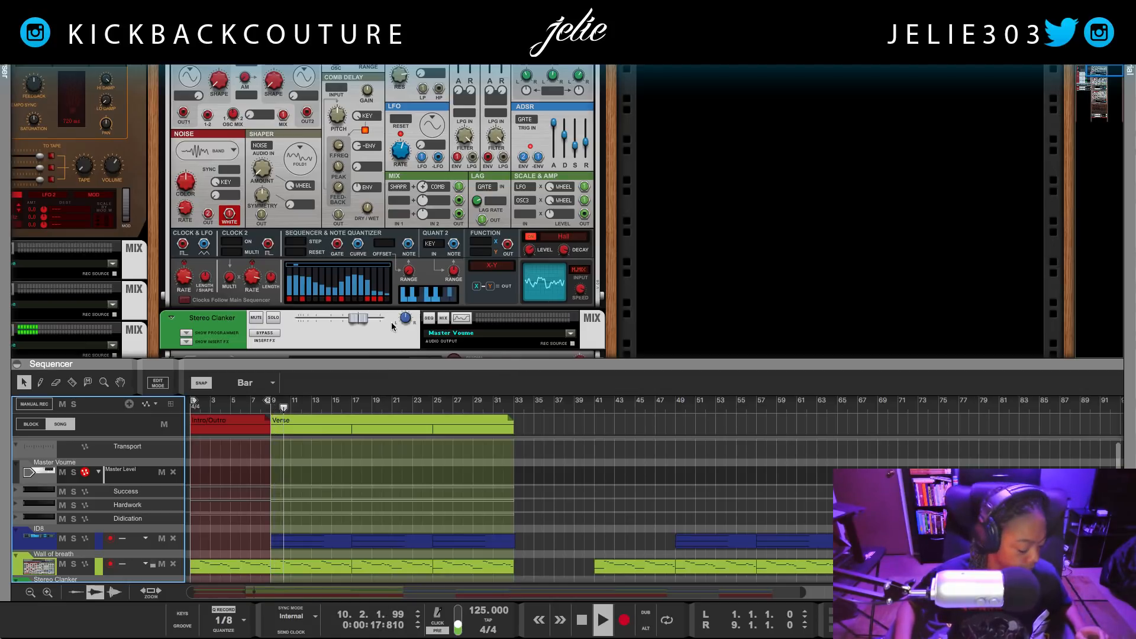
{"action": "left_click_drag", "start_coordinate": [379, 361], "coordinate": [357, 631]}
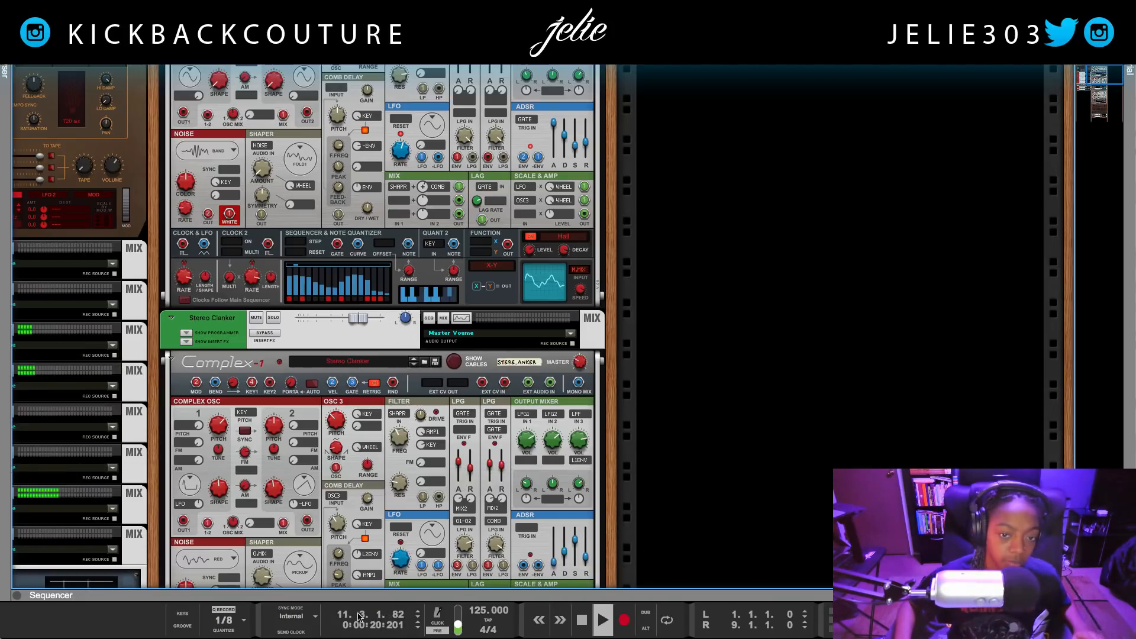
- Look over the rack from the Stereo Clanker Complex-1 up to the Wall of breath Complex-1 and the ID8 while the song plays
{"action": "scroll", "coordinate": [258, 391], "scroll_direction": "down", "scroll_amount": 1}
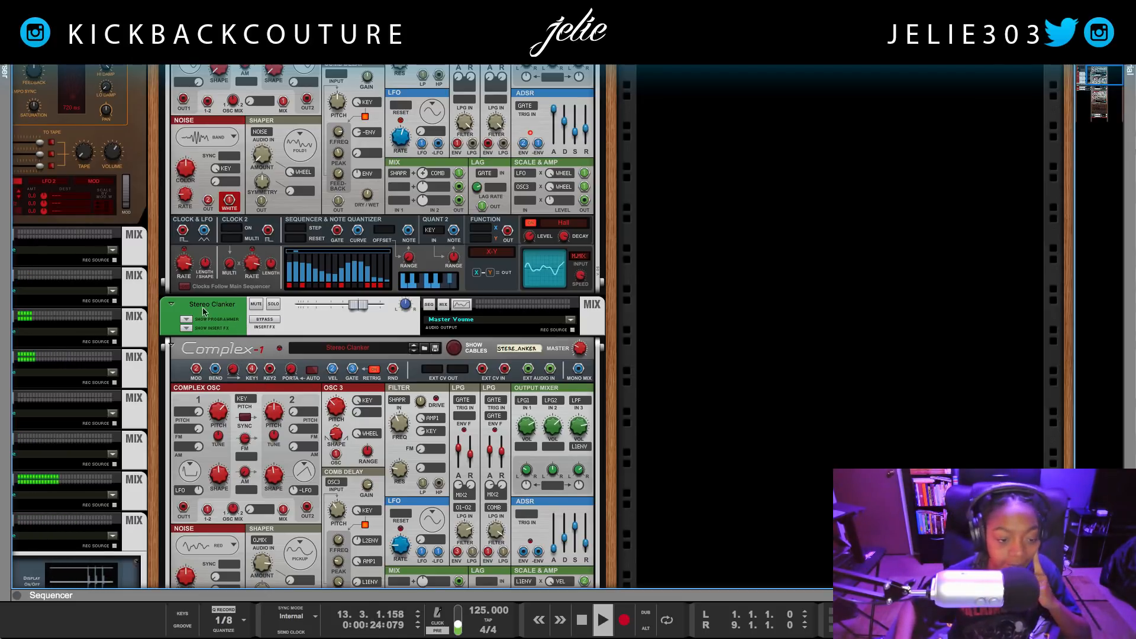
{"action": "scroll", "coordinate": [204, 311], "scroll_direction": "up", "scroll_amount": 2}
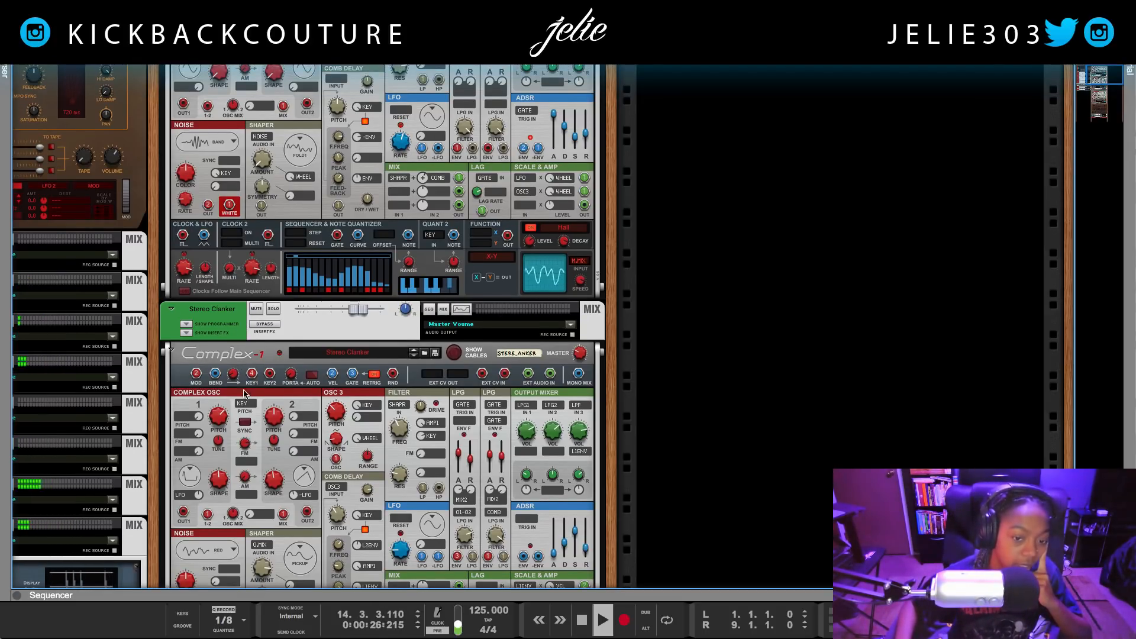
{"action": "scroll", "coordinate": [245, 397], "scroll_direction": "up", "scroll_amount": 1}
{"action": "left_click_drag", "start_coordinate": [603, 402], "coordinate": [726, 467]}
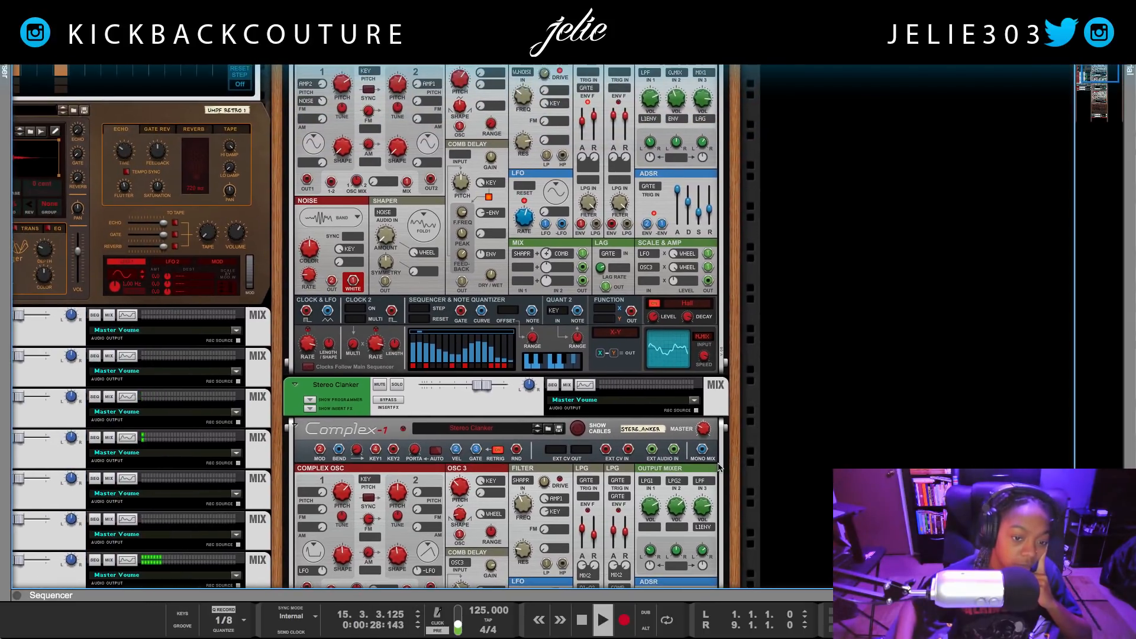
{"action": "scroll", "coordinate": [279, 436], "scroll_direction": "up", "scroll_amount": 2}
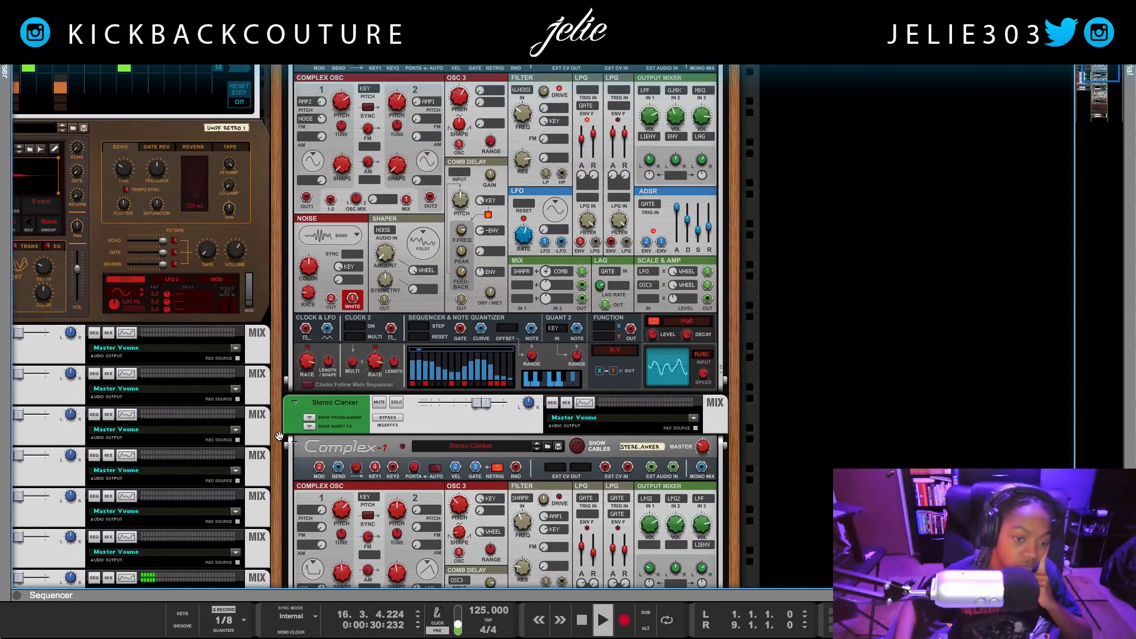
{"action": "scroll", "coordinate": [279, 436], "scroll_direction": "up", "scroll_amount": 2}
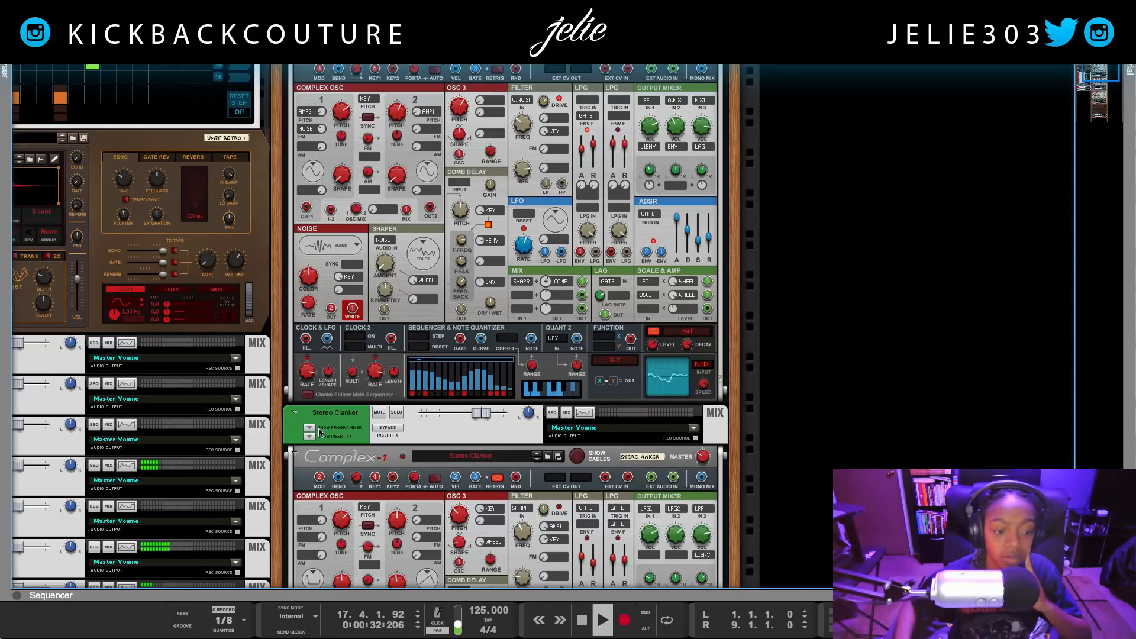
{"action": "scroll", "coordinate": [315, 378], "scroll_direction": "up", "scroll_amount": 3}
{"action": "scroll", "coordinate": [315, 377], "scroll_direction": "up", "scroll_amount": 10}
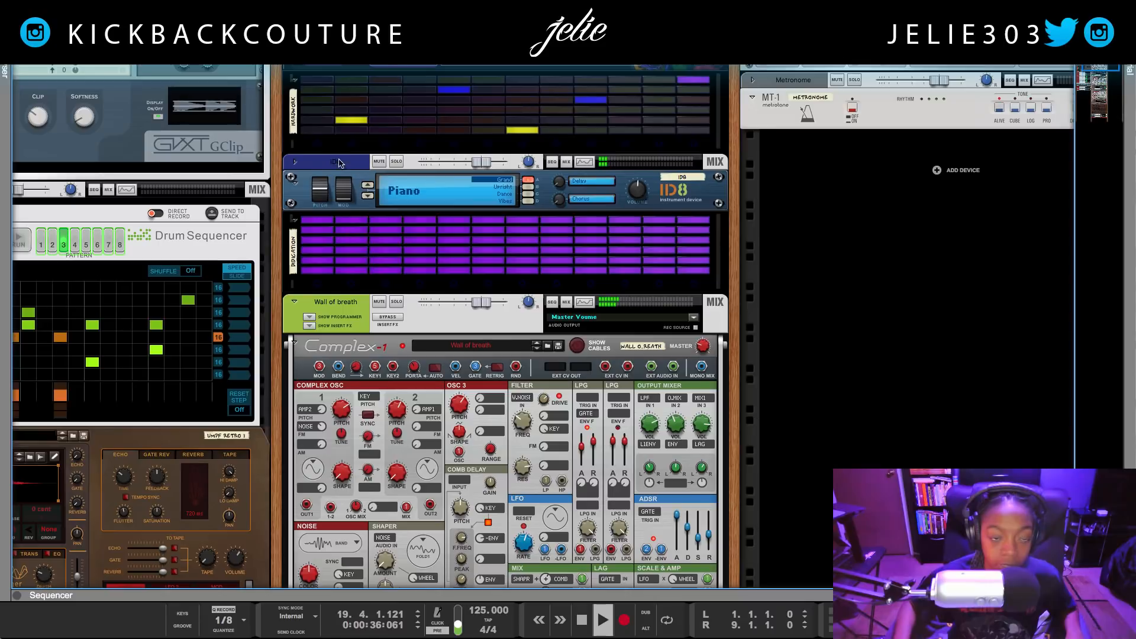
{"action": "left_click", "coordinate": [340, 163]}
{"action": "scroll", "coordinate": [377, 472], "scroll_direction": "down", "scroll_amount": 1}
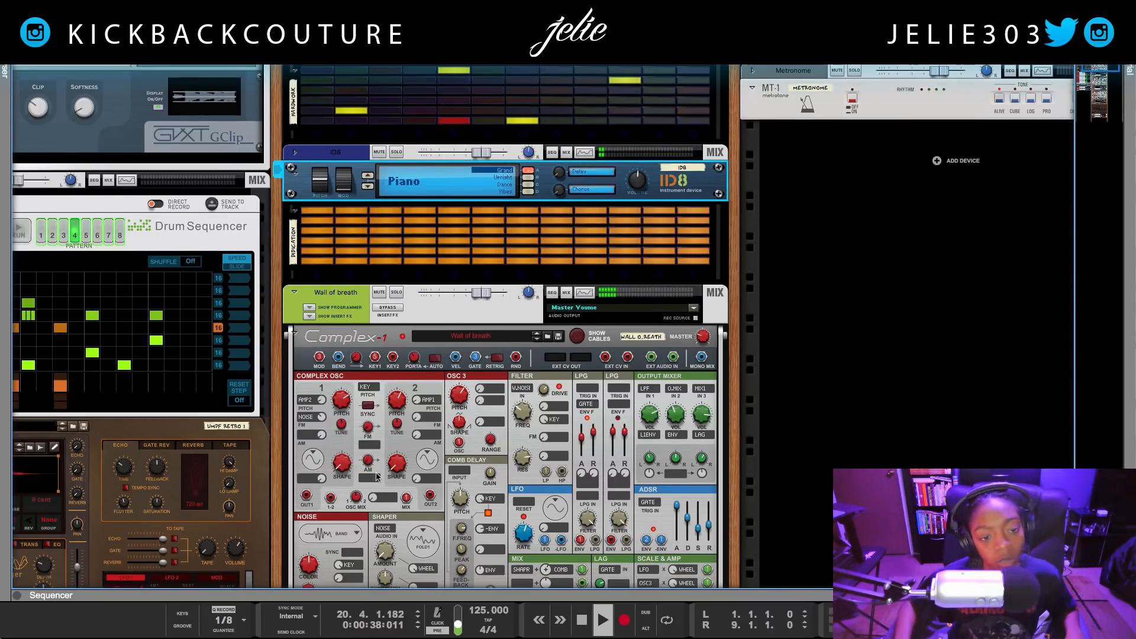
{"action": "scroll", "coordinate": [378, 472], "scroll_direction": "down", "scroll_amount": 1}
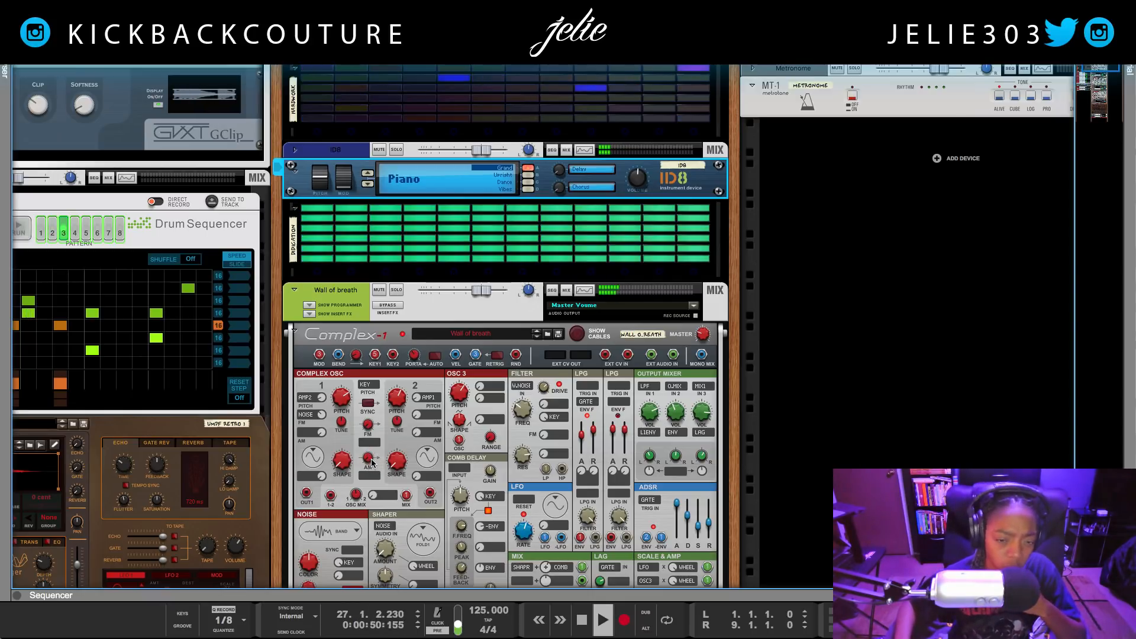
- Look over the rack from the Wall of breath Complex-1 down to the Maia, Hydronexius and Europa devices while the song plays
{"action": "mouse_move", "coordinate": [371, 464]}
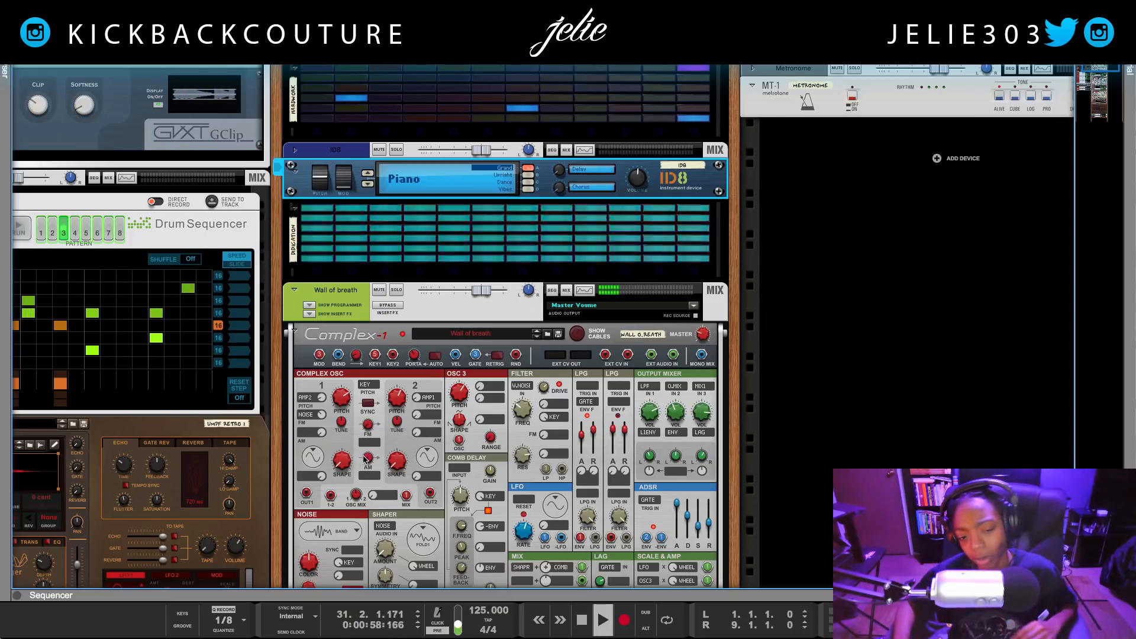
{"action": "scroll", "coordinate": [323, 495], "scroll_direction": "down", "scroll_amount": 1}
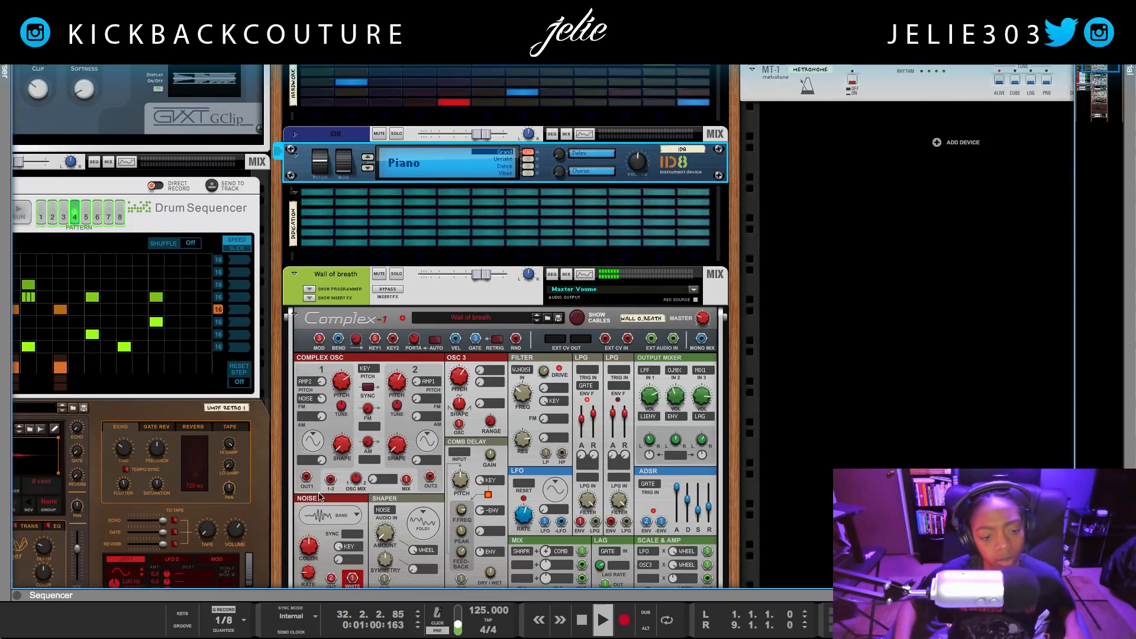
{"action": "scroll", "coordinate": [324, 495], "scroll_direction": "down", "scroll_amount": 4}
{"action": "scroll", "coordinate": [323, 533], "scroll_direction": "down", "scroll_amount": 1}
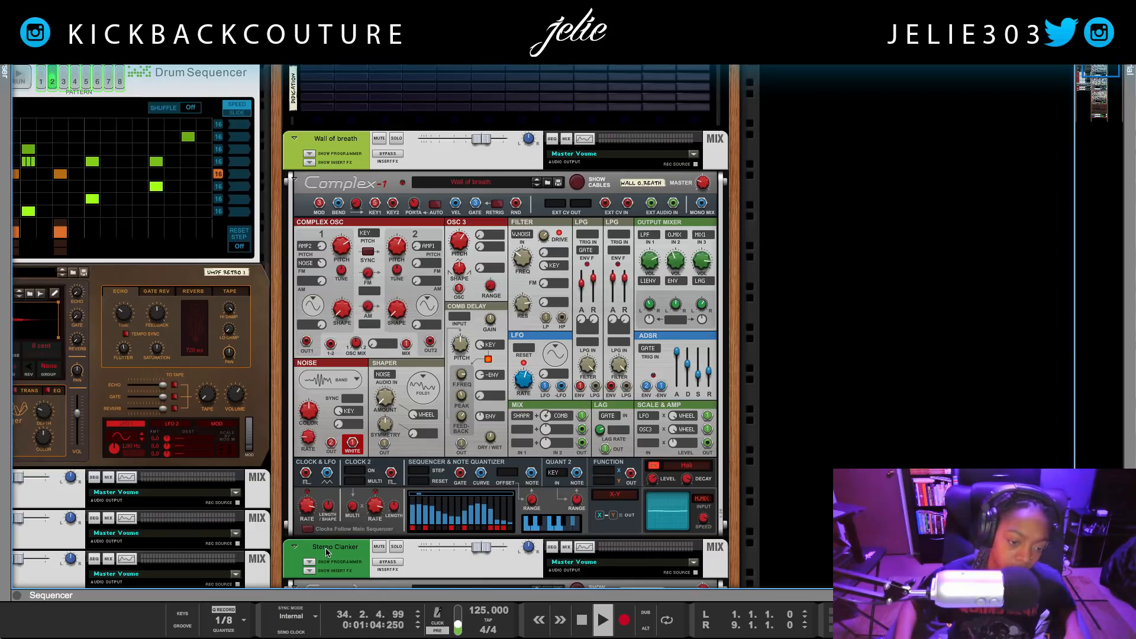
{"action": "scroll", "coordinate": [326, 549], "scroll_direction": "down", "scroll_amount": 10}
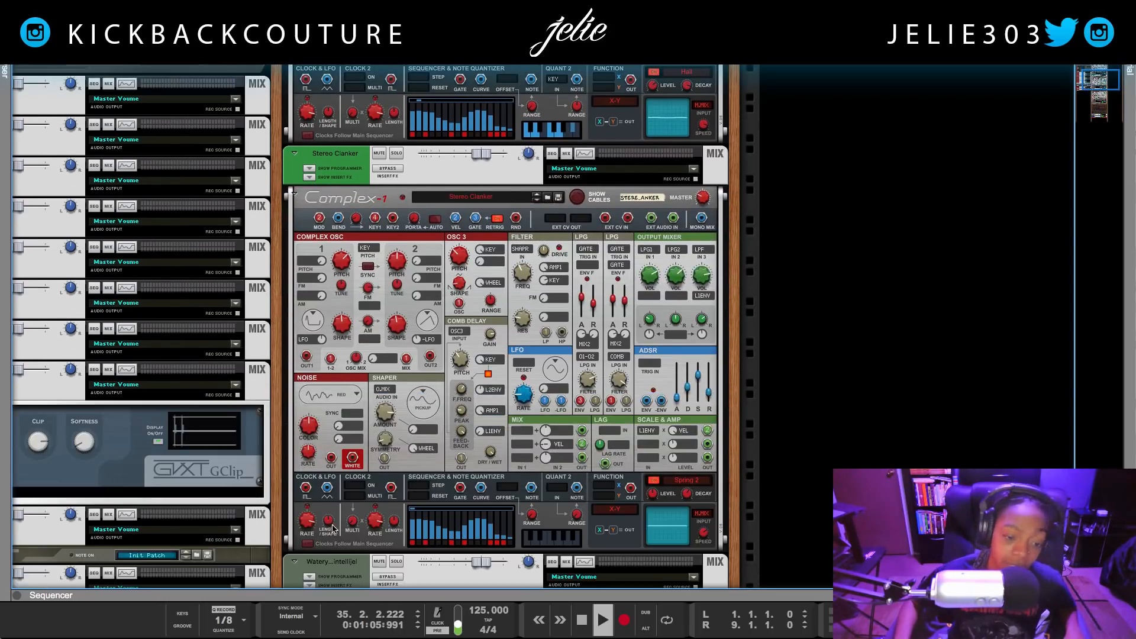
{"action": "scroll", "coordinate": [331, 529], "scroll_direction": "down", "scroll_amount": 13}
{"action": "scroll", "coordinate": [279, 498], "scroll_direction": "down", "scroll_amount": 10}
{"action": "scroll", "coordinate": [278, 312], "scroll_direction": "up", "scroll_amount": 1}
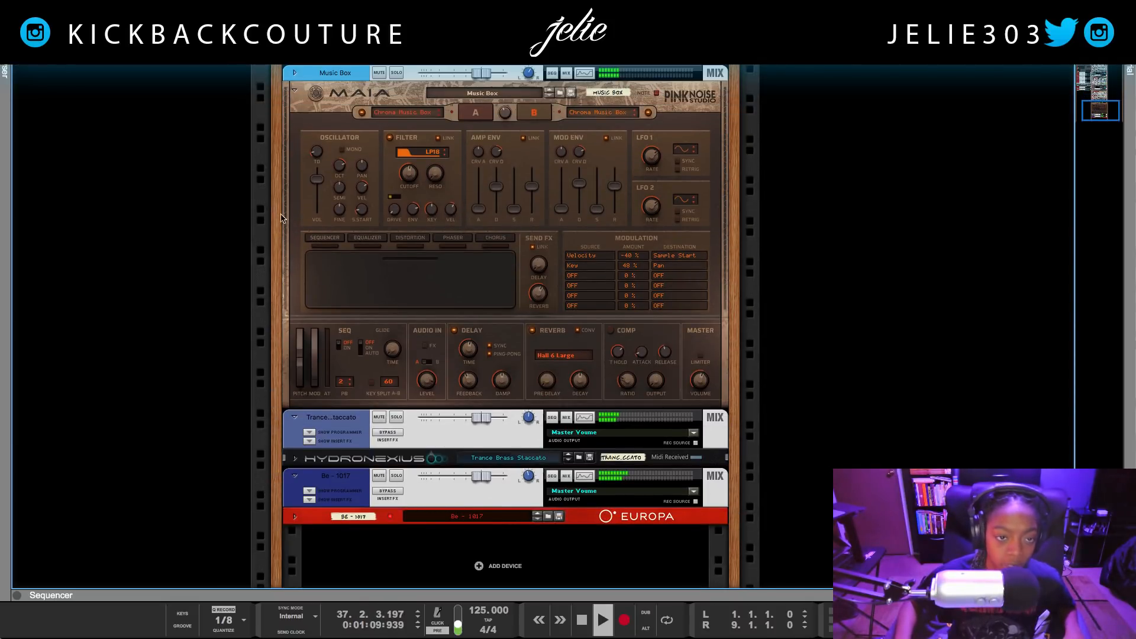
- Unfold the Hydronexius and Europa devices beneath the Maia Music Box to show their full panels
{"action": "left_click", "coordinate": [365, 130]}
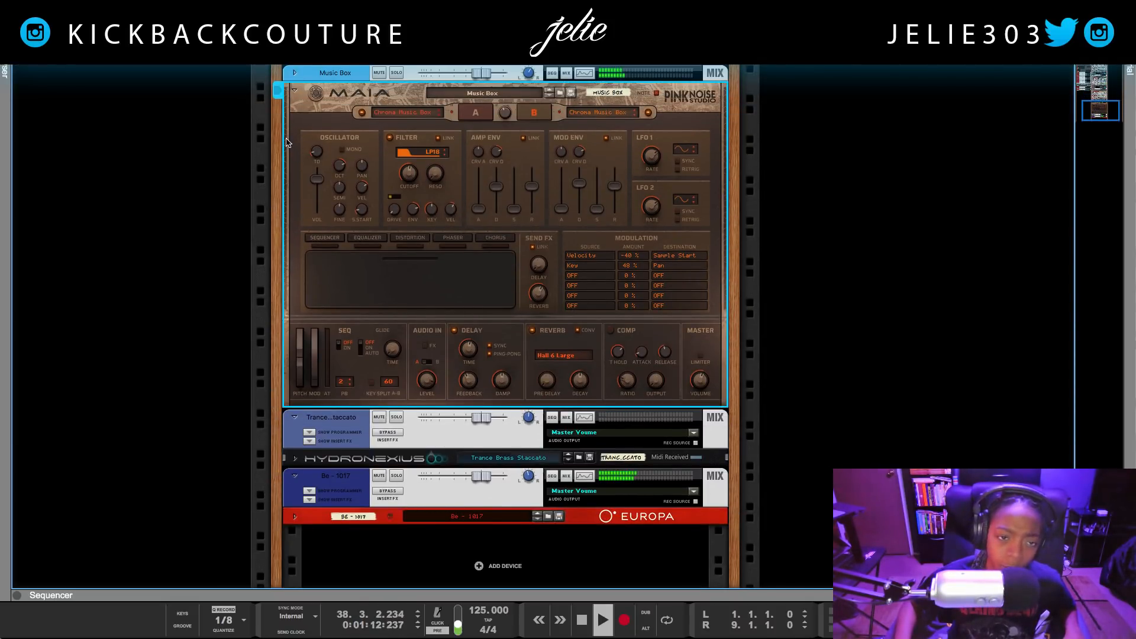
{"action": "left_click", "coordinate": [312, 464]}
{"action": "left_click", "coordinate": [295, 458]}
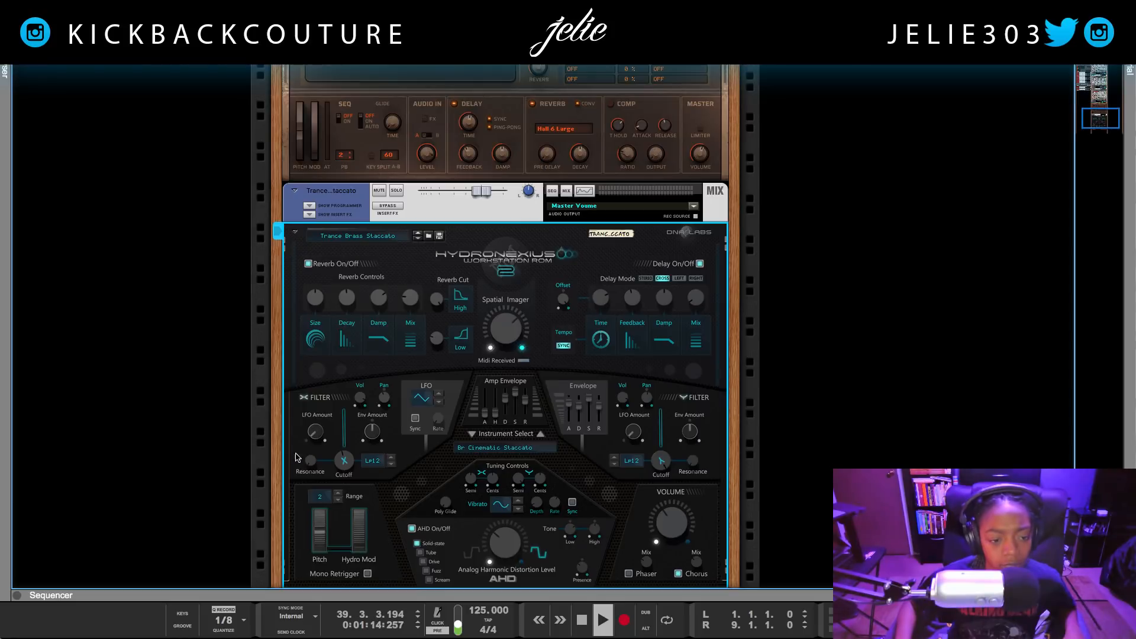
{"action": "scroll", "coordinate": [274, 438], "scroll_direction": "down", "scroll_amount": 4}
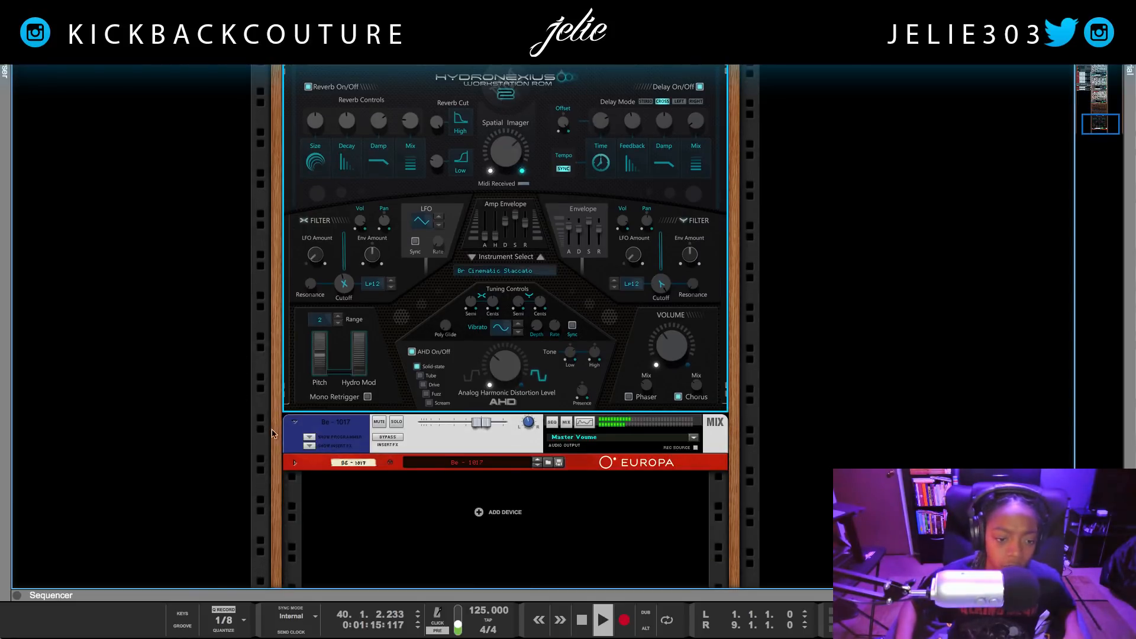
{"action": "left_click", "coordinate": [294, 463]}
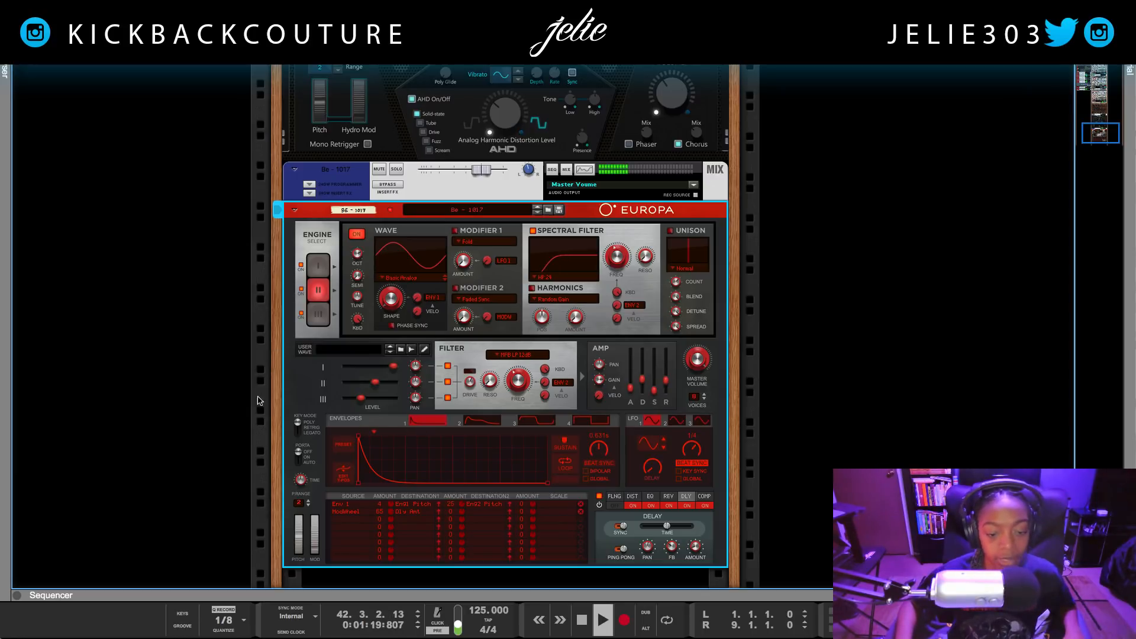
{"action": "left_click", "coordinate": [263, 559]}
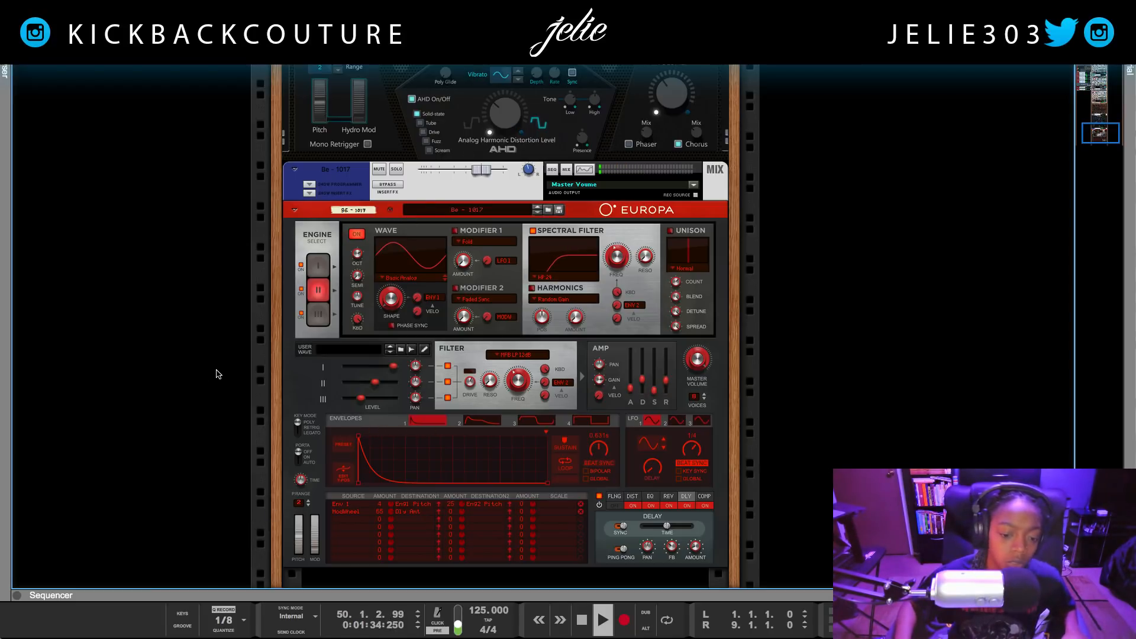
- Stop song playback and fold the Be - 1017 mix channel above the Europa
{"action": "key", "text": "space"}
{"action": "scroll", "coordinate": [303, 312], "scroll_direction": "up", "scroll_amount": 5}
{"action": "left_click", "coordinate": [307, 355]}
- Fold the Hydronexius together with its mix channel, and fold the Maia Music Box device
{"action": "scroll", "coordinate": [296, 350], "scroll_direction": "up", "scroll_amount": 9}
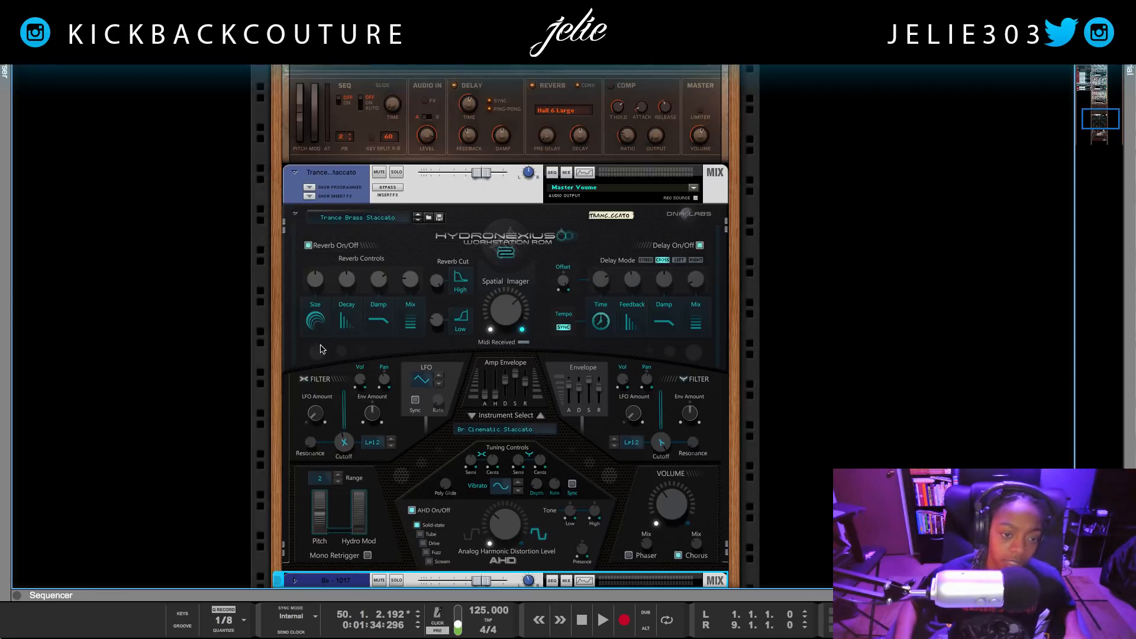
{"action": "left_click", "coordinate": [296, 314]}
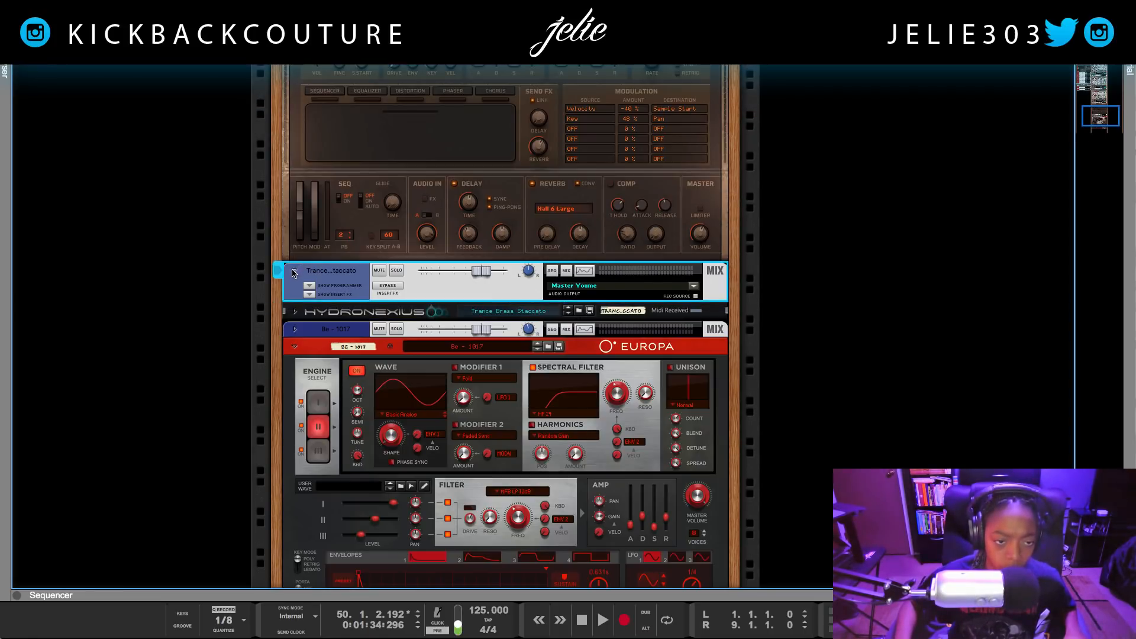
{"action": "scroll", "coordinate": [319, 262], "scroll_direction": "up", "scroll_amount": 5}
{"action": "scroll", "coordinate": [319, 262], "scroll_direction": "up", "scroll_amount": 1}
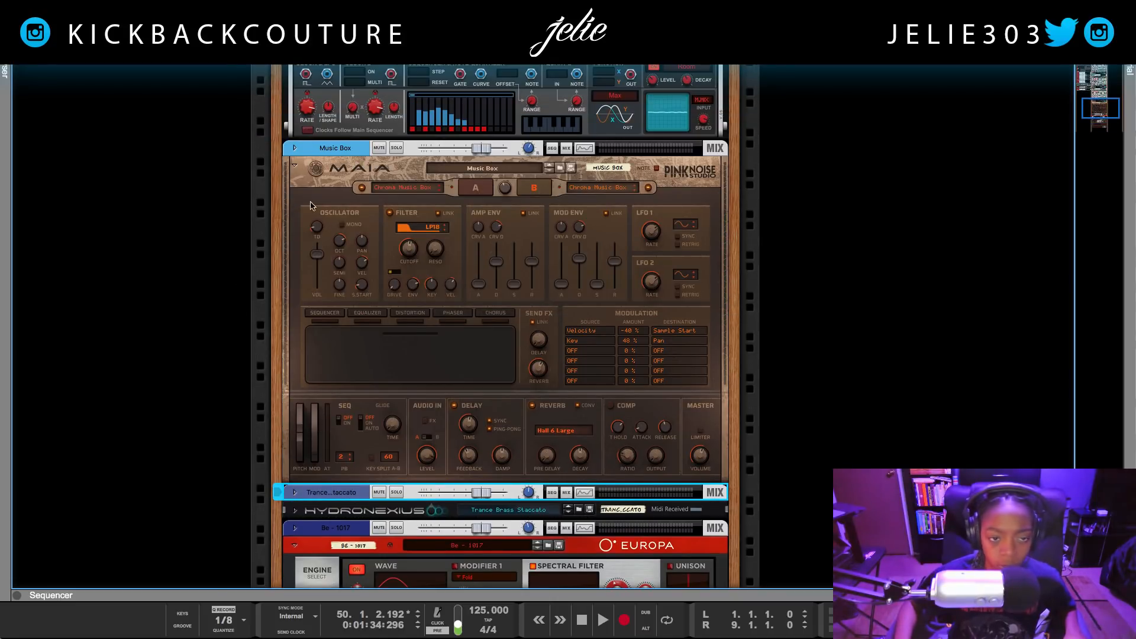
{"action": "left_click", "coordinate": [295, 167]}
- Select the Wall of breath Complex-1 above the Stereo Clanker channel
{"action": "scroll", "coordinate": [272, 432], "scroll_direction": "up", "scroll_amount": 11}
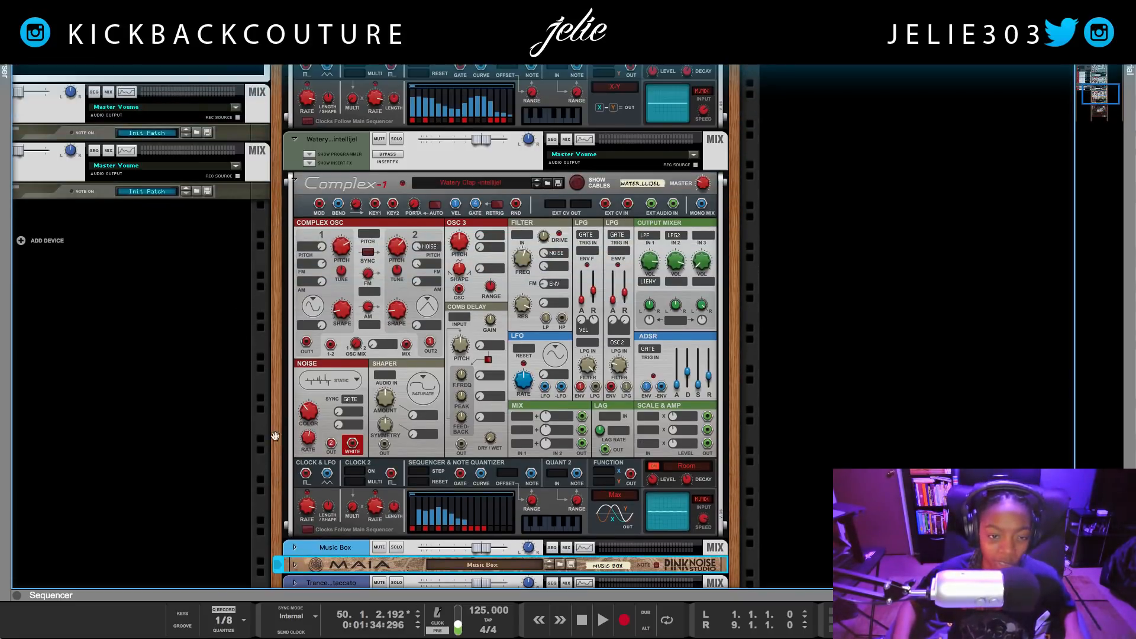
{"action": "scroll", "coordinate": [272, 432], "scroll_direction": "up", "scroll_amount": 14}
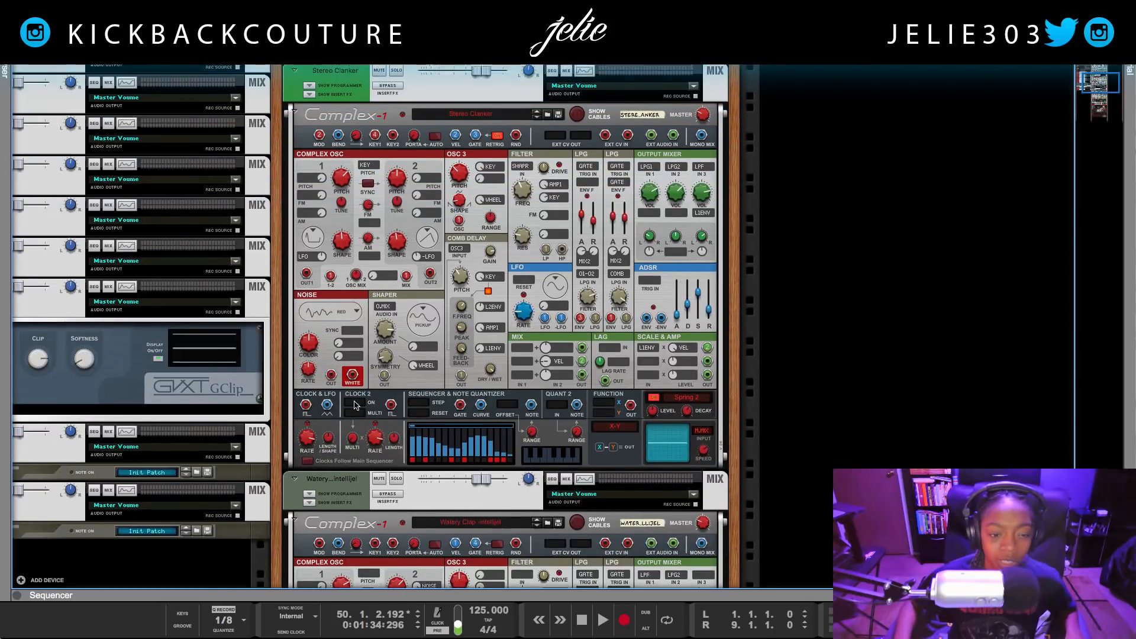
{"action": "scroll", "coordinate": [349, 402], "scroll_direction": "up", "scroll_amount": 1}
{"action": "scroll", "coordinate": [304, 524], "scroll_direction": "up", "scroll_amount": 16}
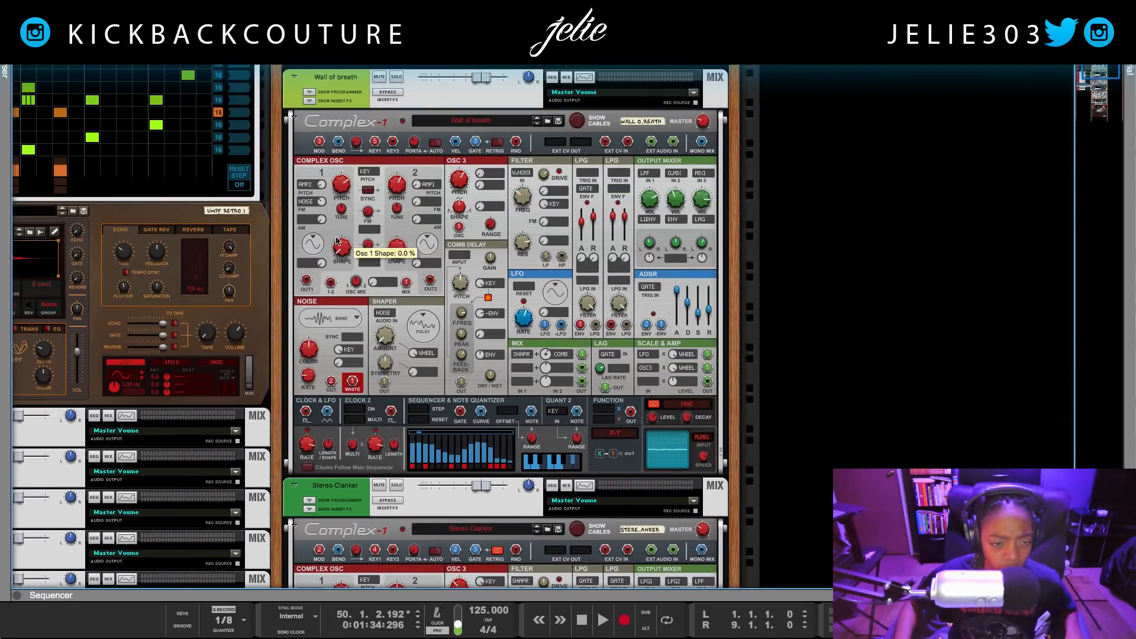
{"action": "left_click", "coordinate": [338, 228]}
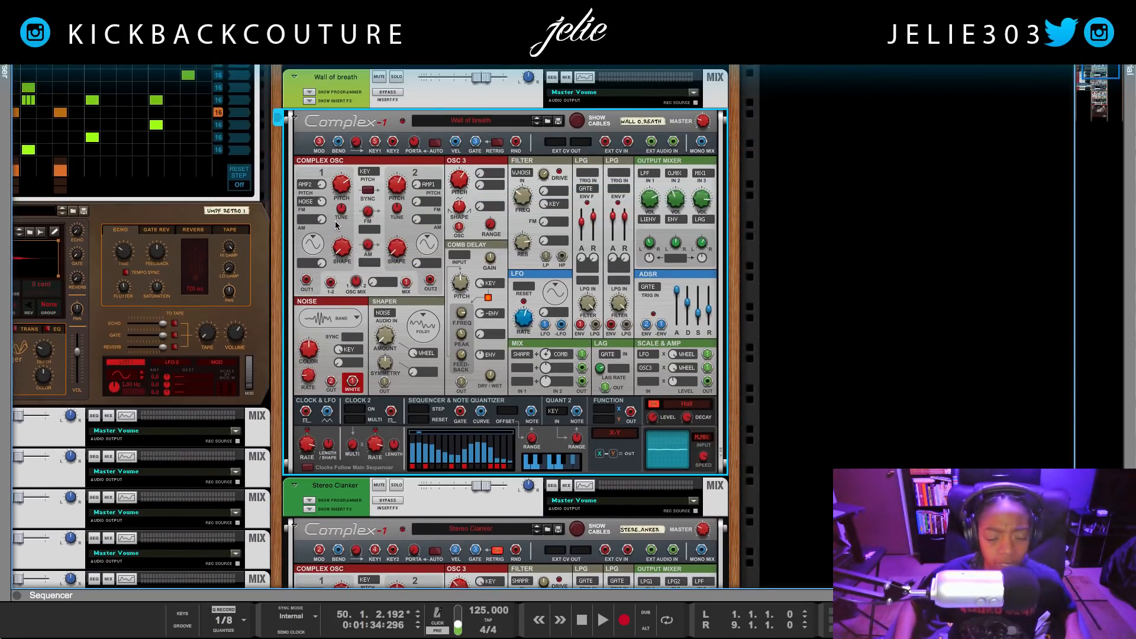
- Return the song position to the start and play the song with the Wall of breath Complex-1 in view
{"action": "scroll", "coordinate": [437, 315], "scroll_direction": "up", "scroll_amount": 2}
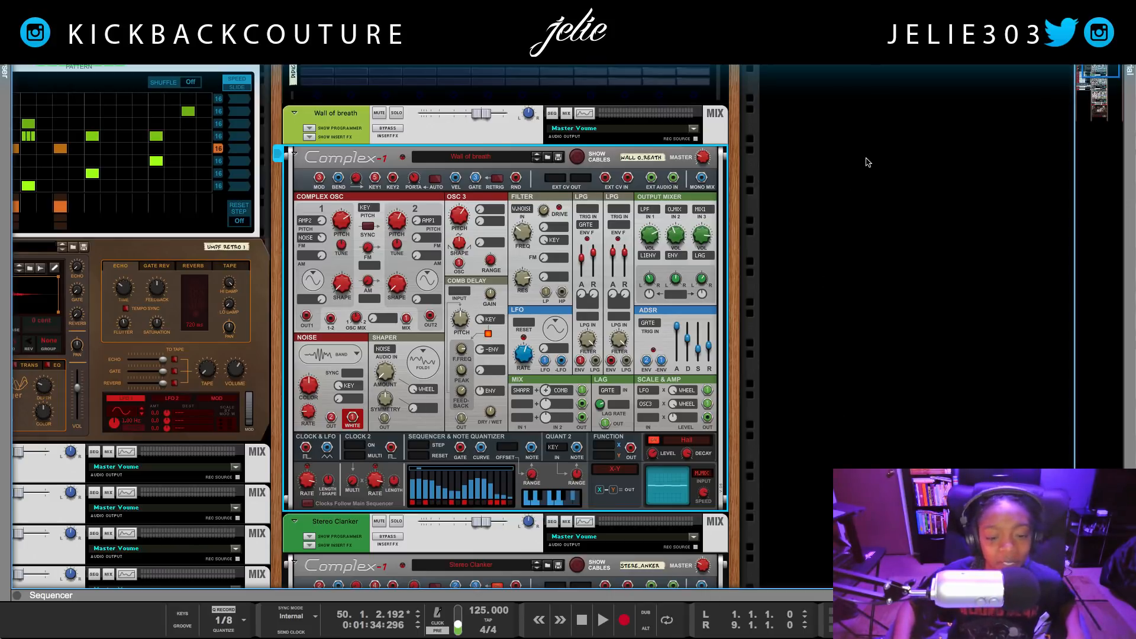
{"action": "key", "text": "shift+Return"}
{"action": "key", "text": "space"}
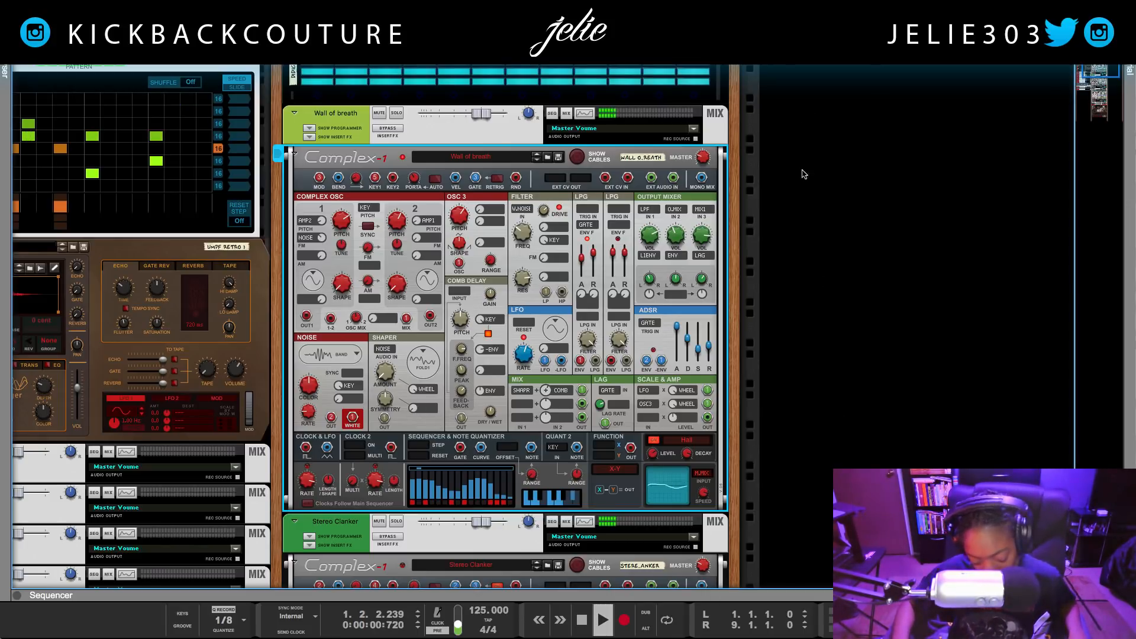